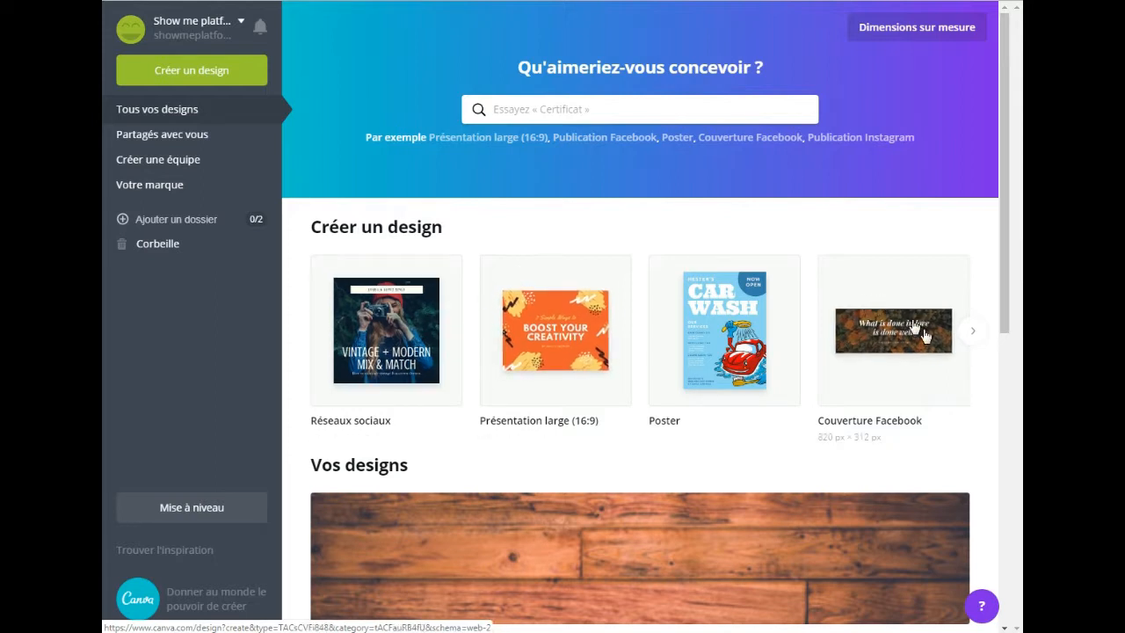
Step: Create a new design of the Logo type, 500 × 500 px
left_click(967, 335)
left_click(968, 335)
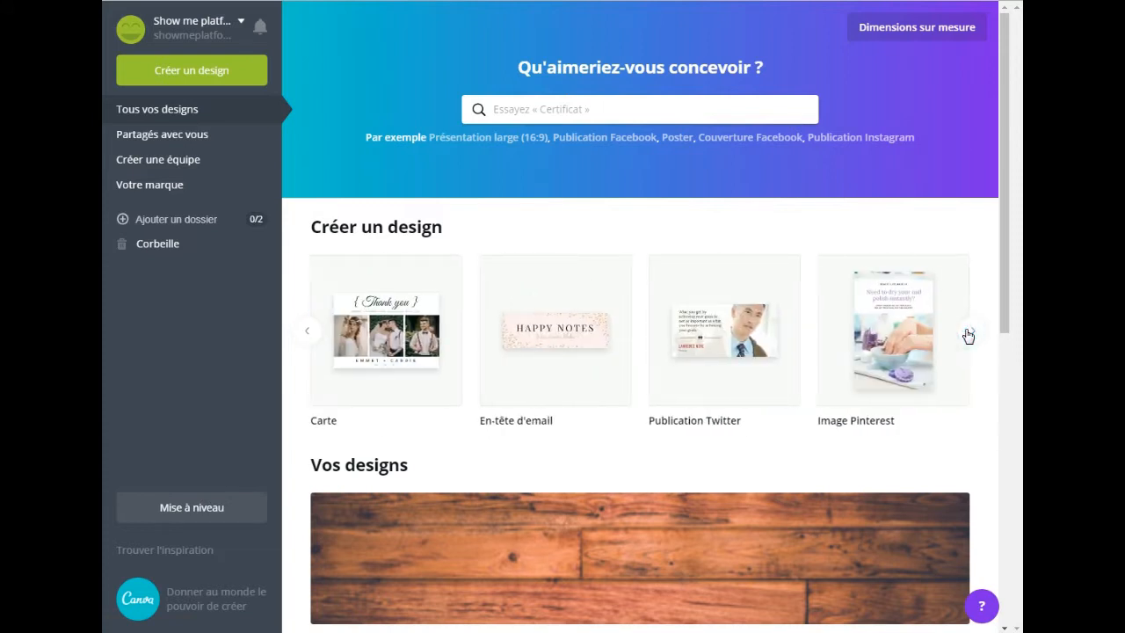
left_click(966, 334)
left_click(968, 335)
left_click(968, 335)
left_click(968, 335)
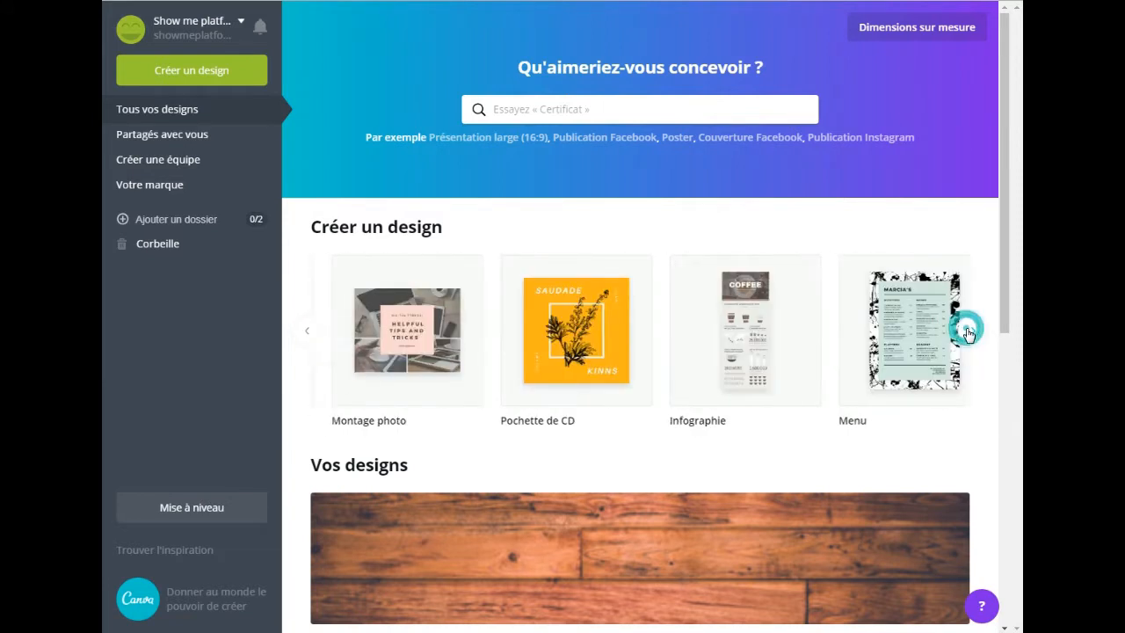
left_click(968, 335)
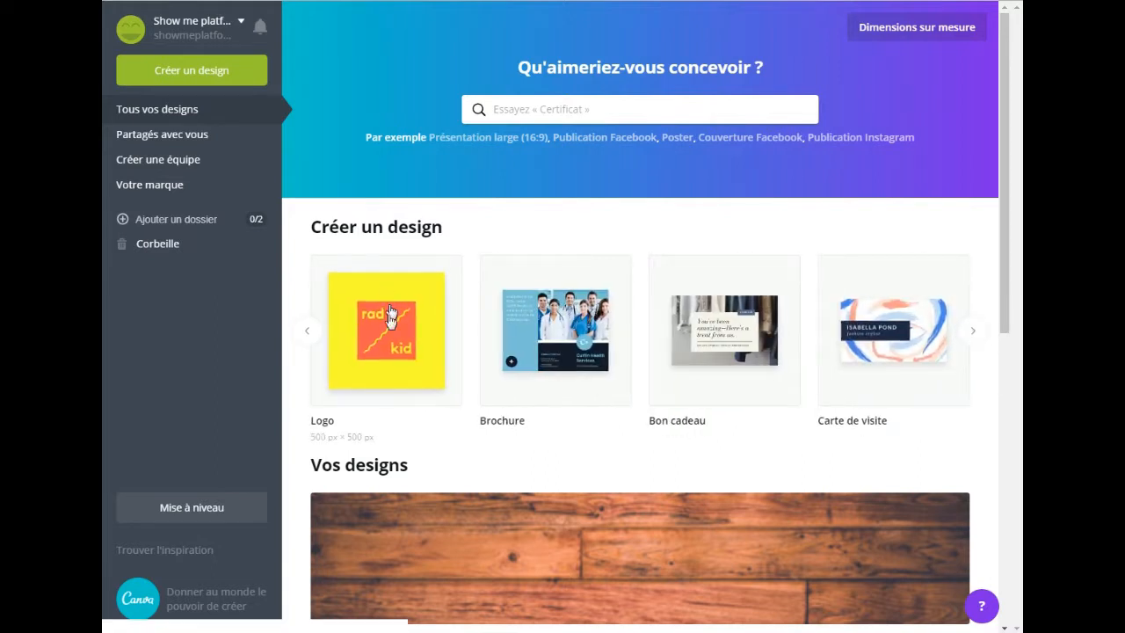
left_click(374, 356)
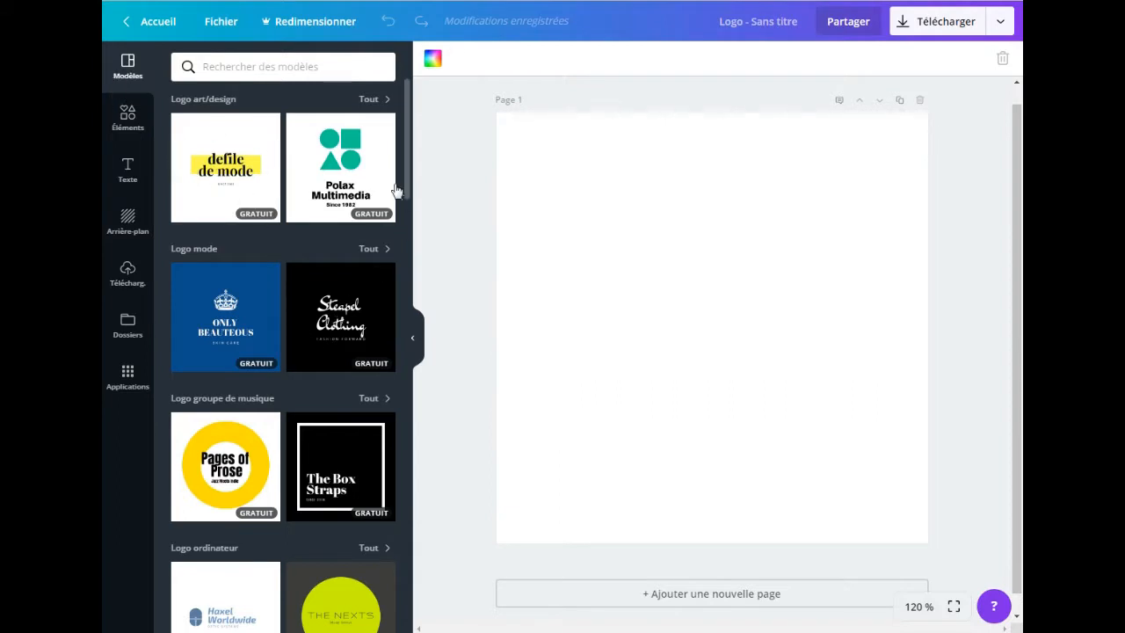
Step: Search the graphics elements for "gaming"
left_click_drag(407, 173, 421, 117)
left_click(128, 123)
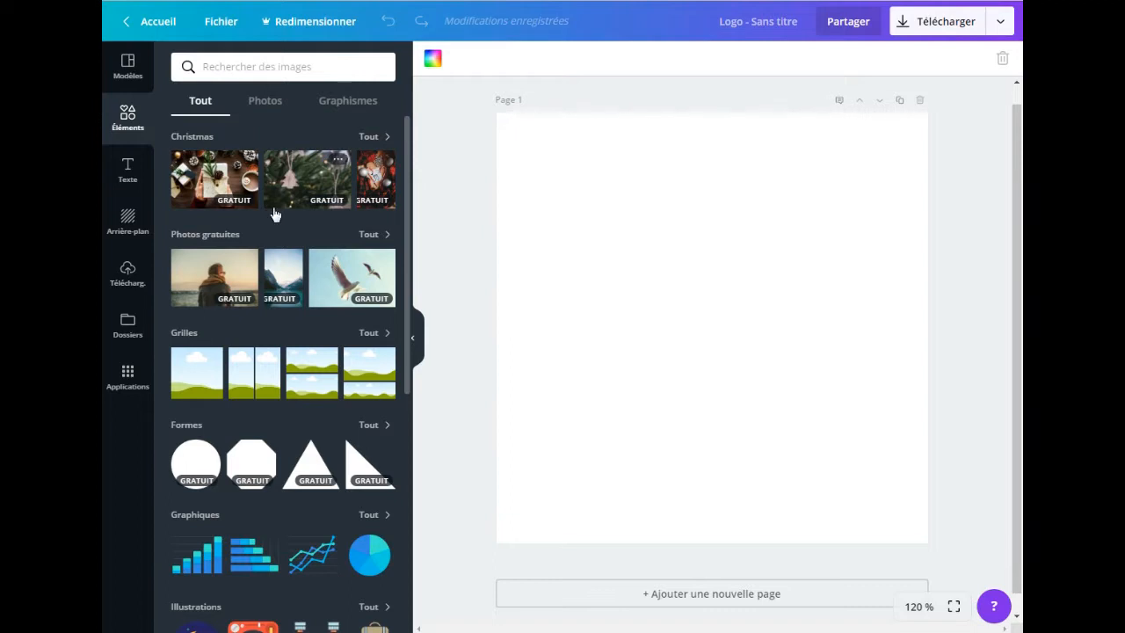
left_click(348, 102)
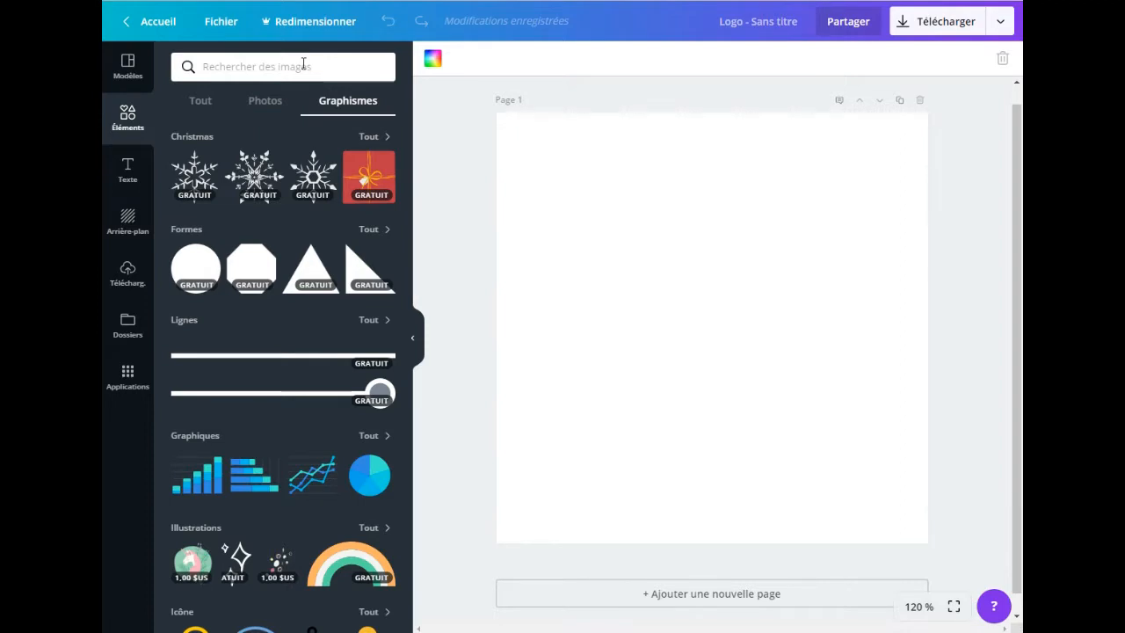
left_click(303, 66)
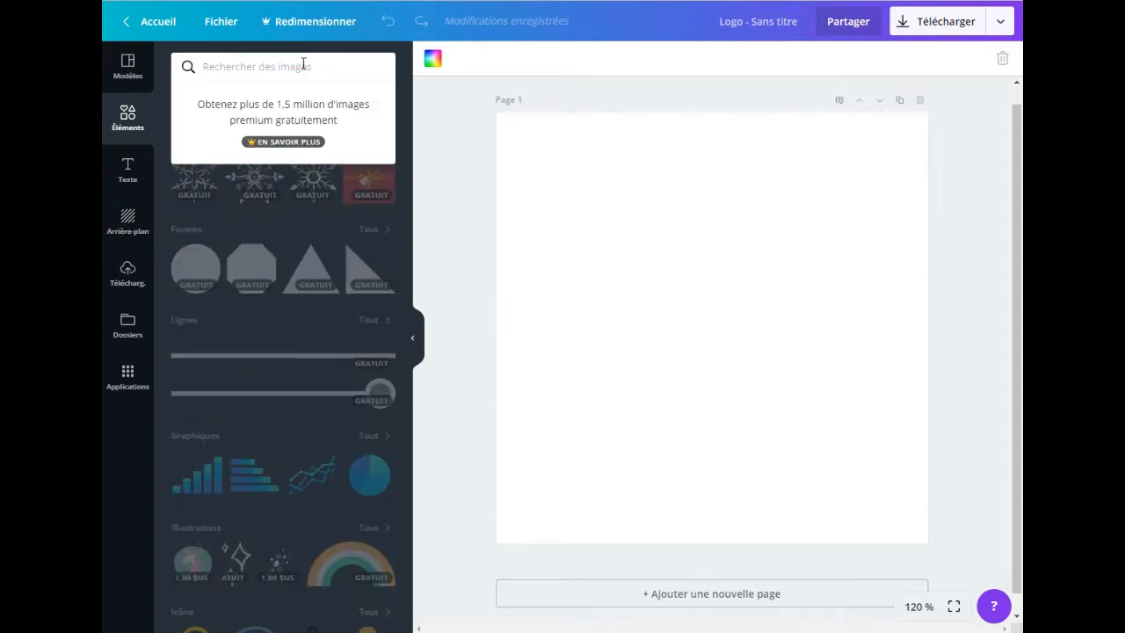
type("gamio")
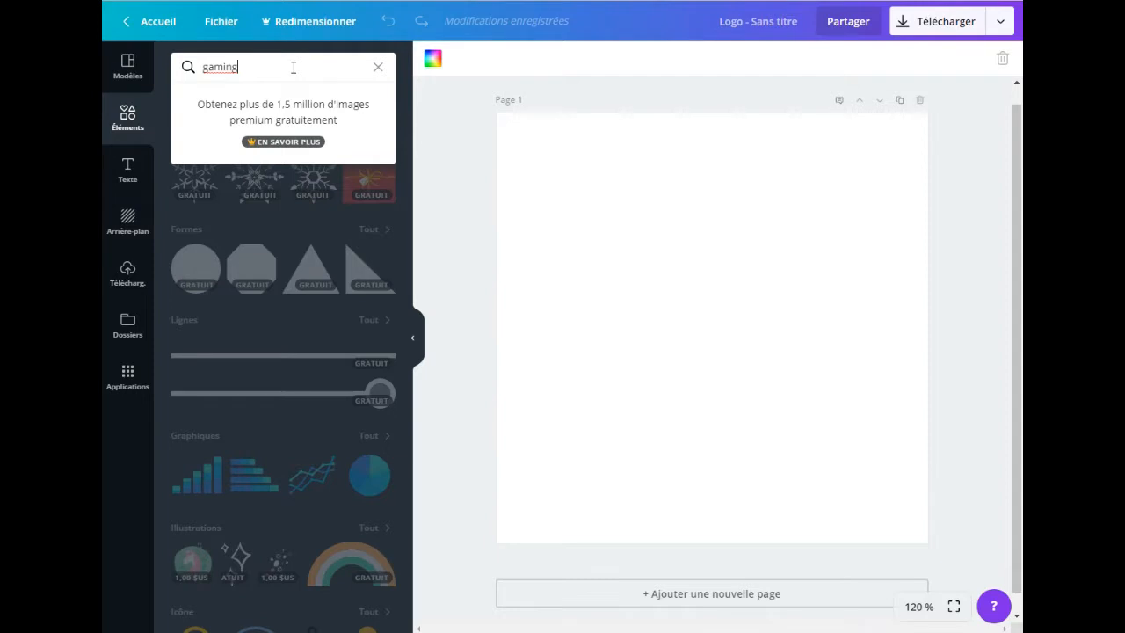
key("Return")
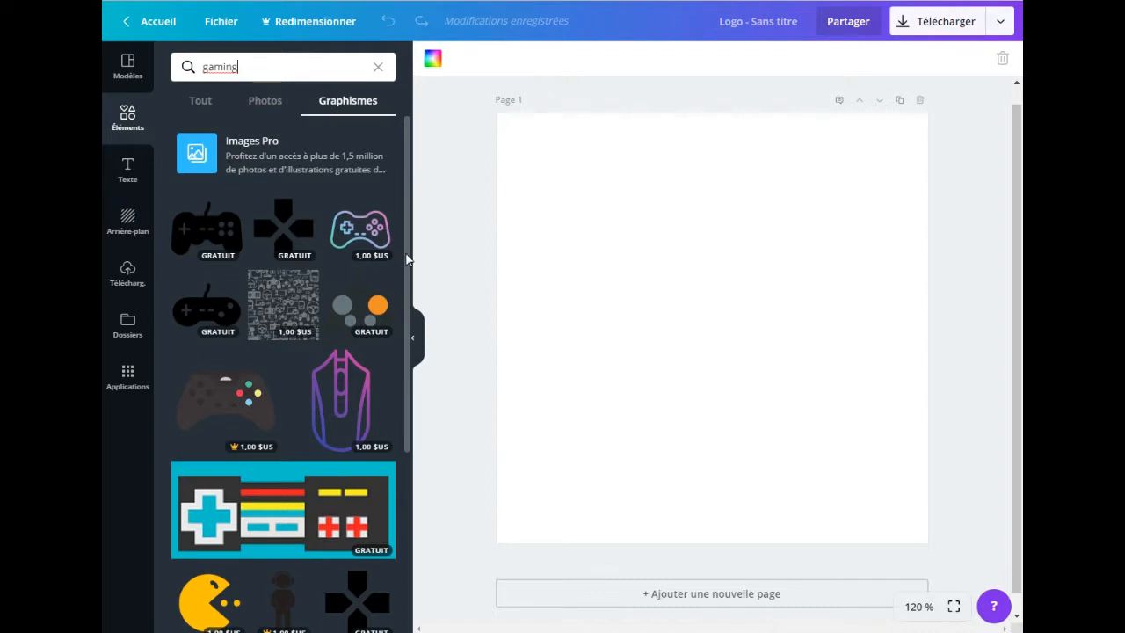
Step: Browse the gaming graphics and add the purple-pink gradient outline of a computer mouse to the page
left_click_drag(406, 216, 407, 255)
scroll(407, 264, "down", 3)
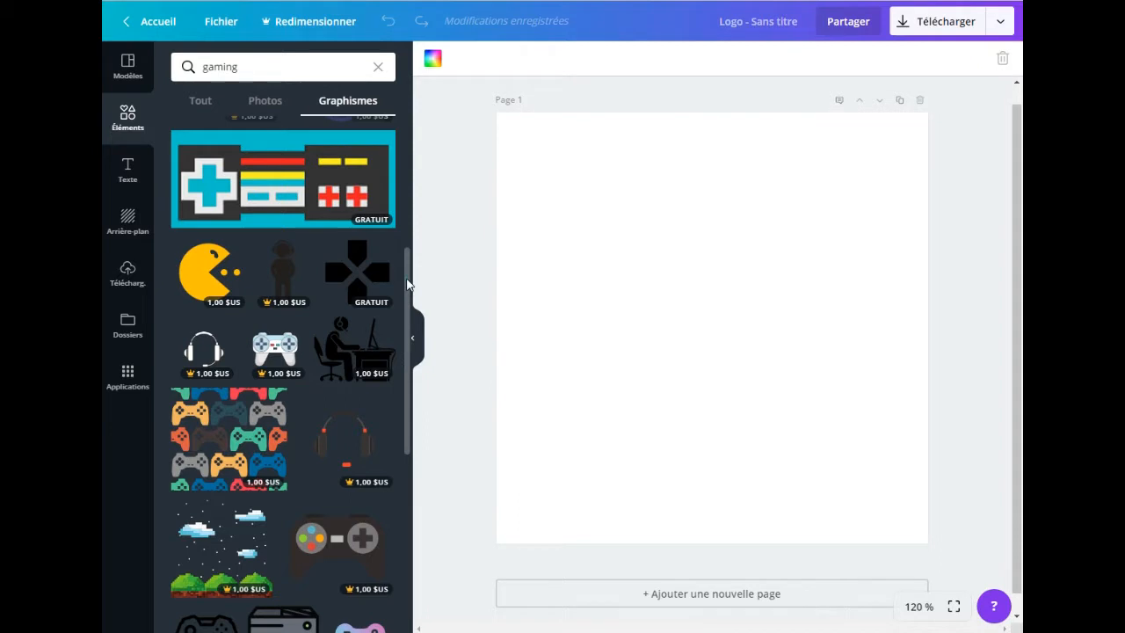
scroll(407, 284, "down", 5)
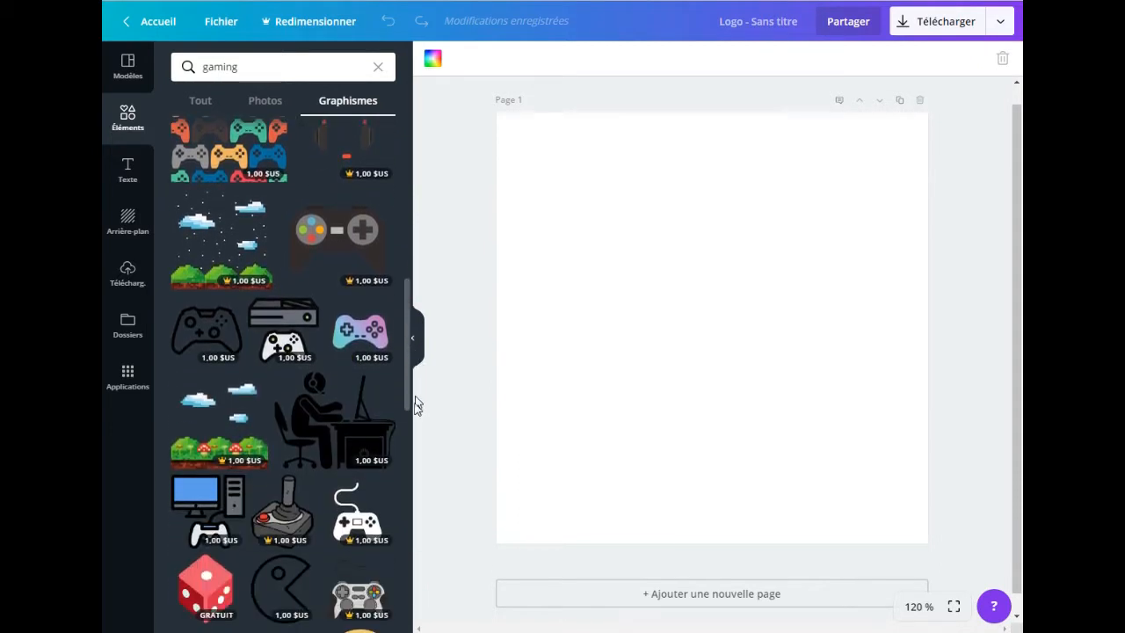
left_click_drag(418, 405, 415, 218)
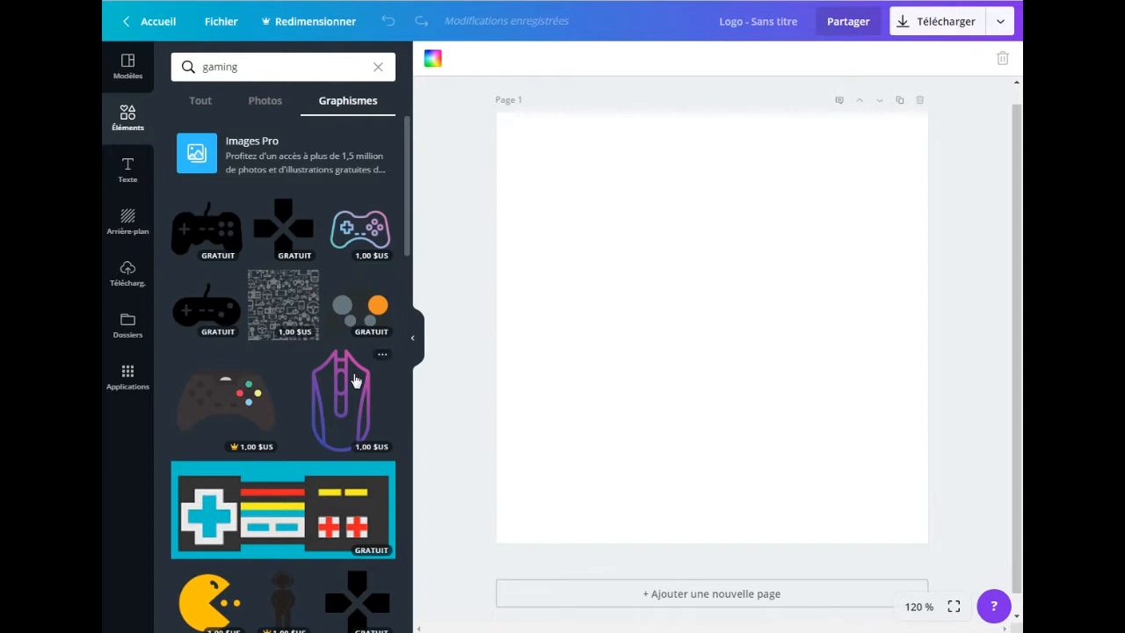
left_click(345, 413)
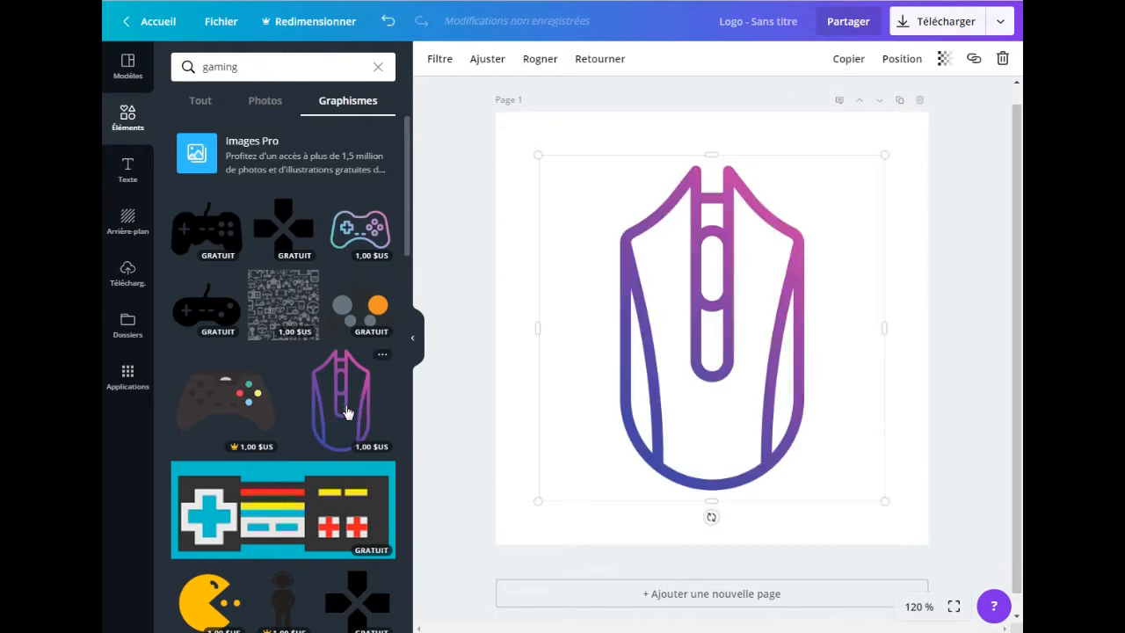
Step: Shrink the mouse graphic to under half its size and place it at the page's left edge, vertically centred
left_click_drag(537, 156, 749, 332)
left_click_drag(833, 406, 686, 304)
left_click_drag(571, 240, 614, 278)
left_click_drag(694, 341, 577, 334)
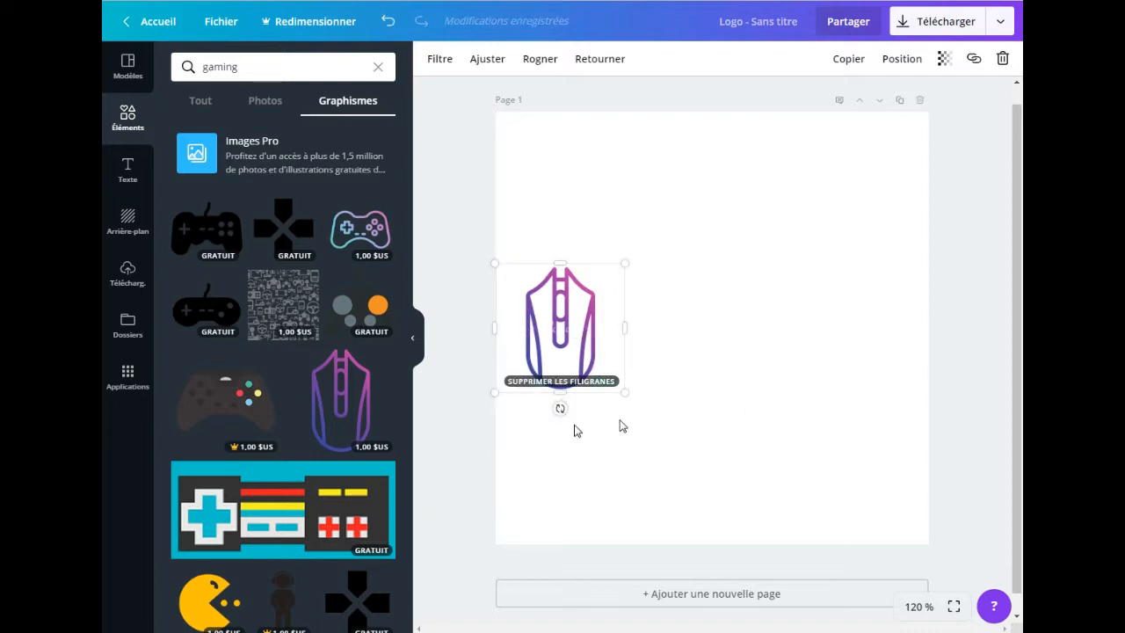
left_click(467, 473)
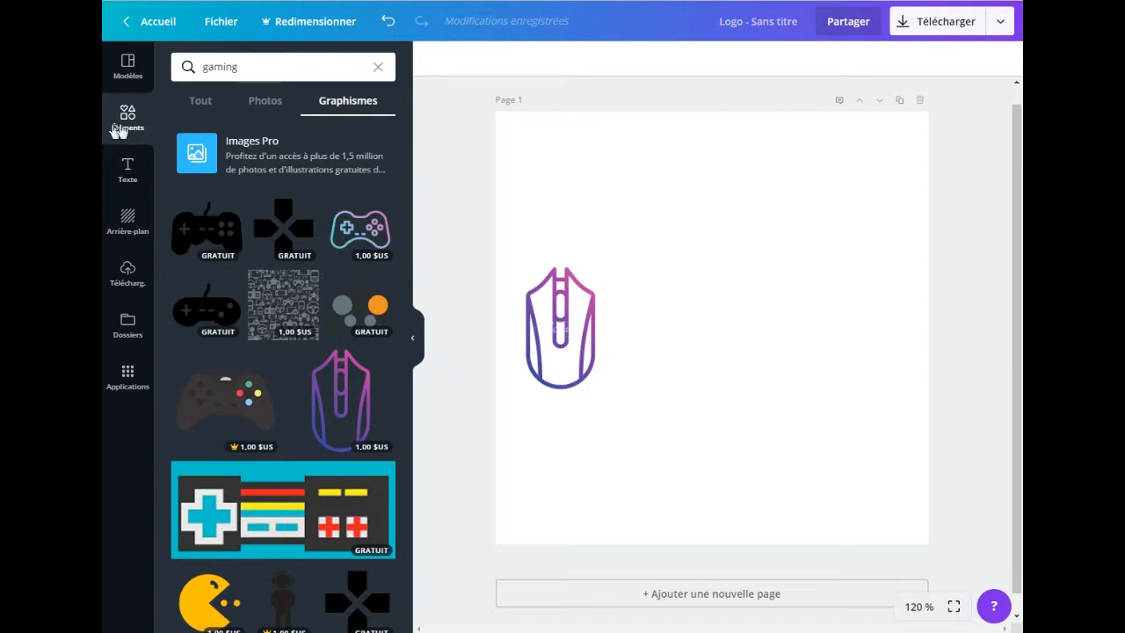
Step: Add a text box reading "Pro X Gaming" and shift it to the right of the mouse graphic
left_click(127, 177)
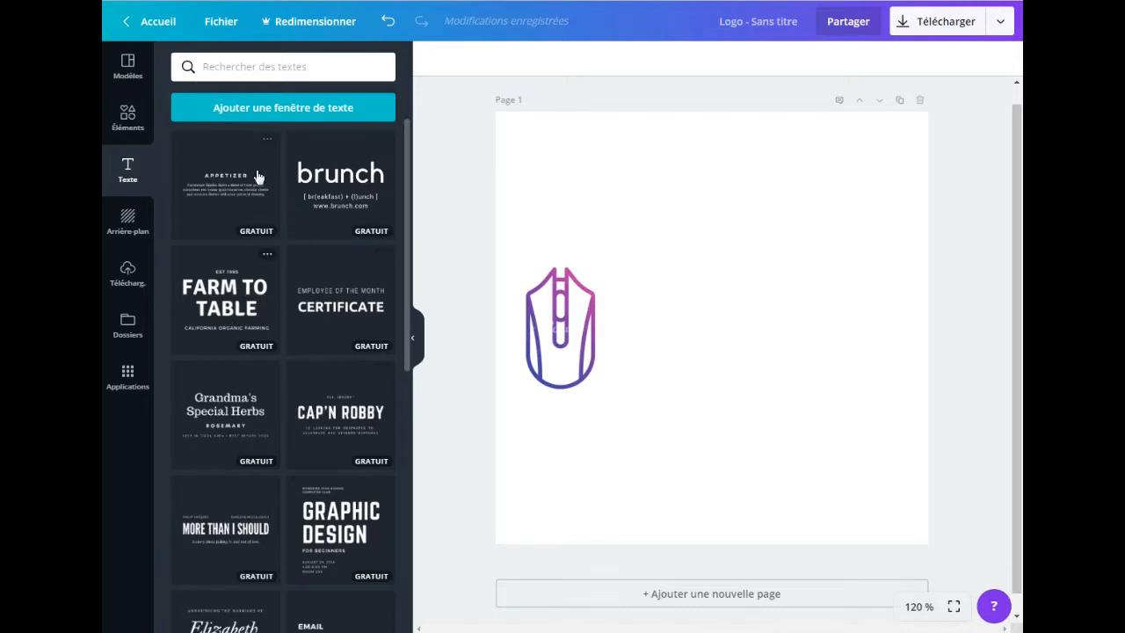
left_click(255, 109)
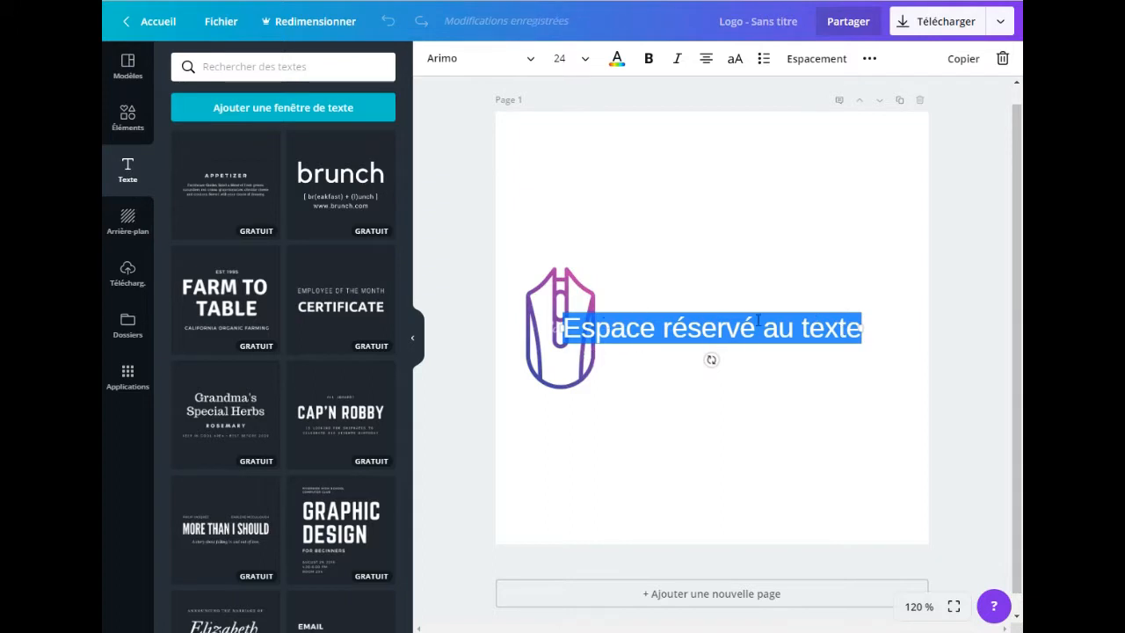
type("ro X")
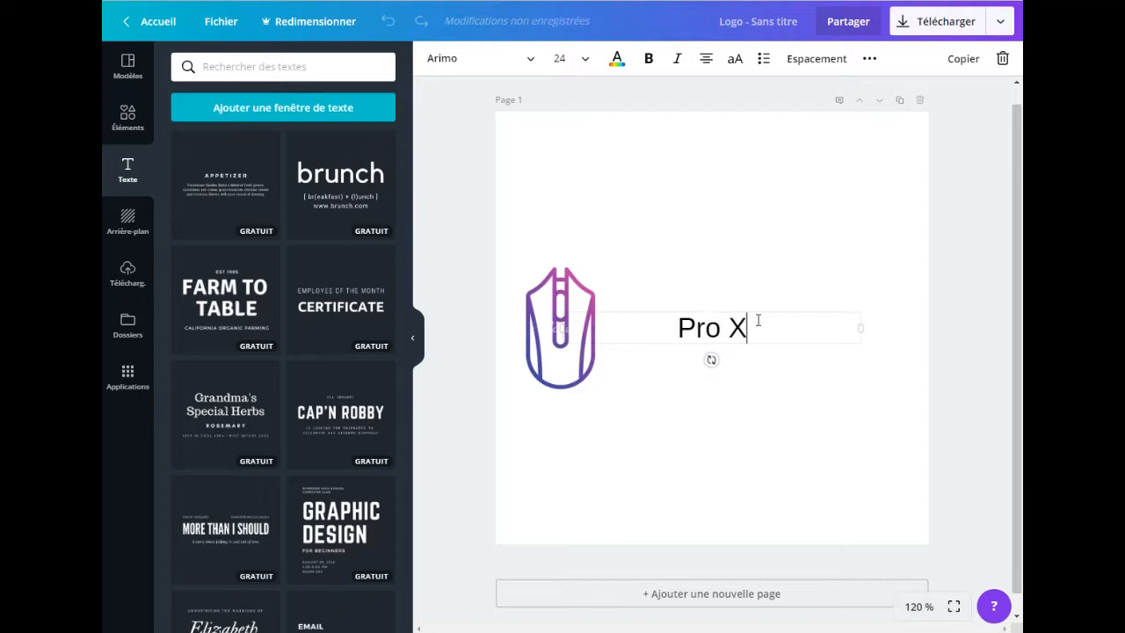
type(" G")
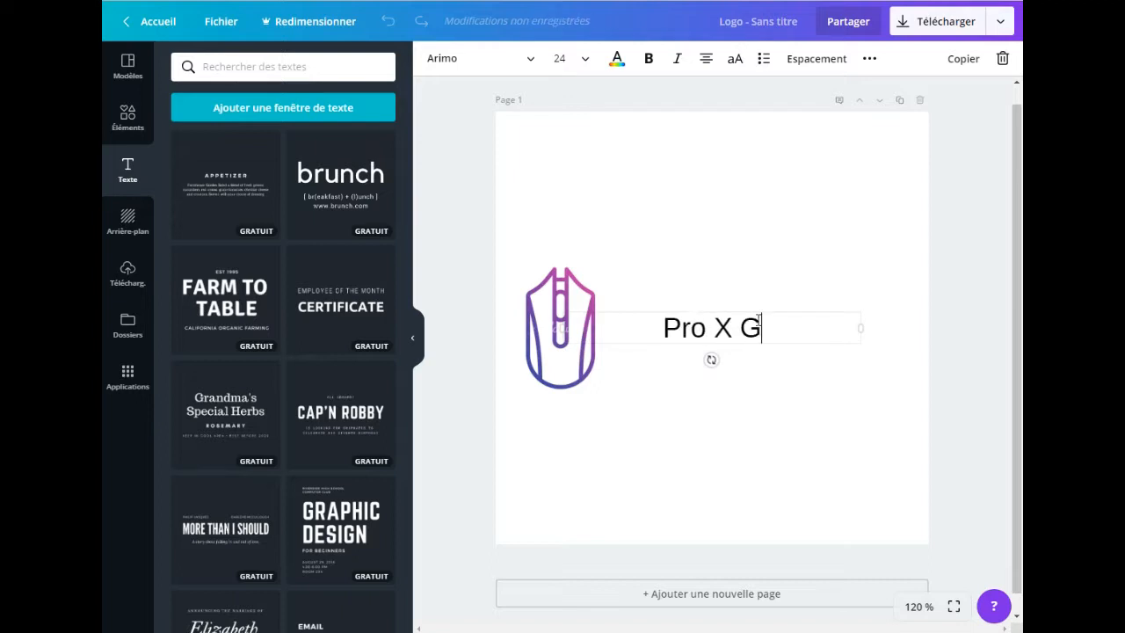
type("aming")
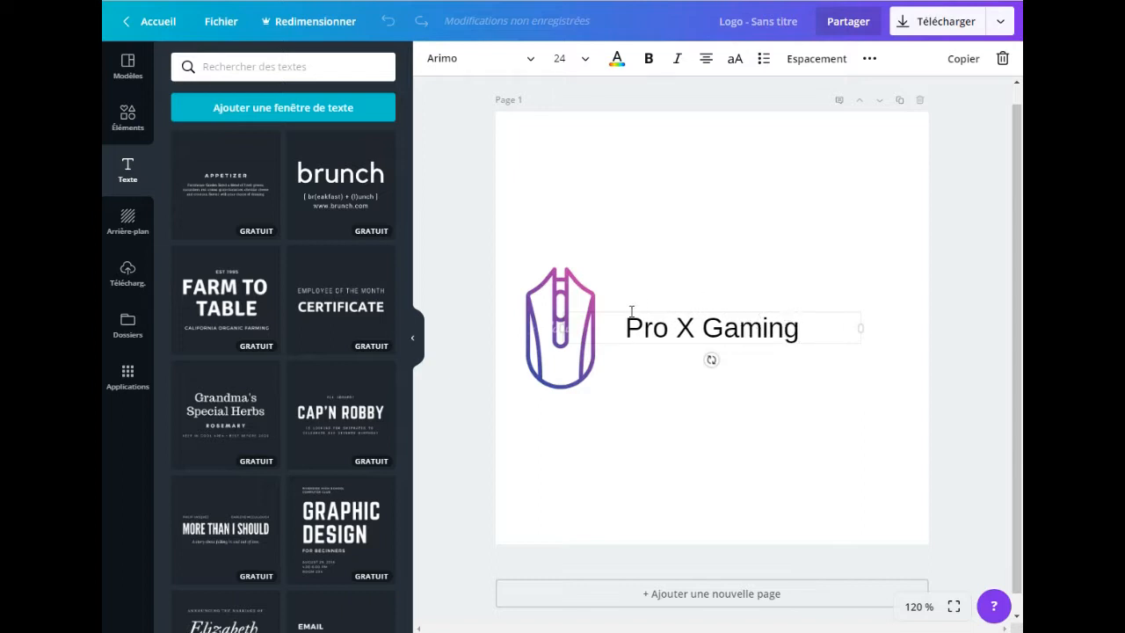
left_click_drag(635, 309, 664, 309)
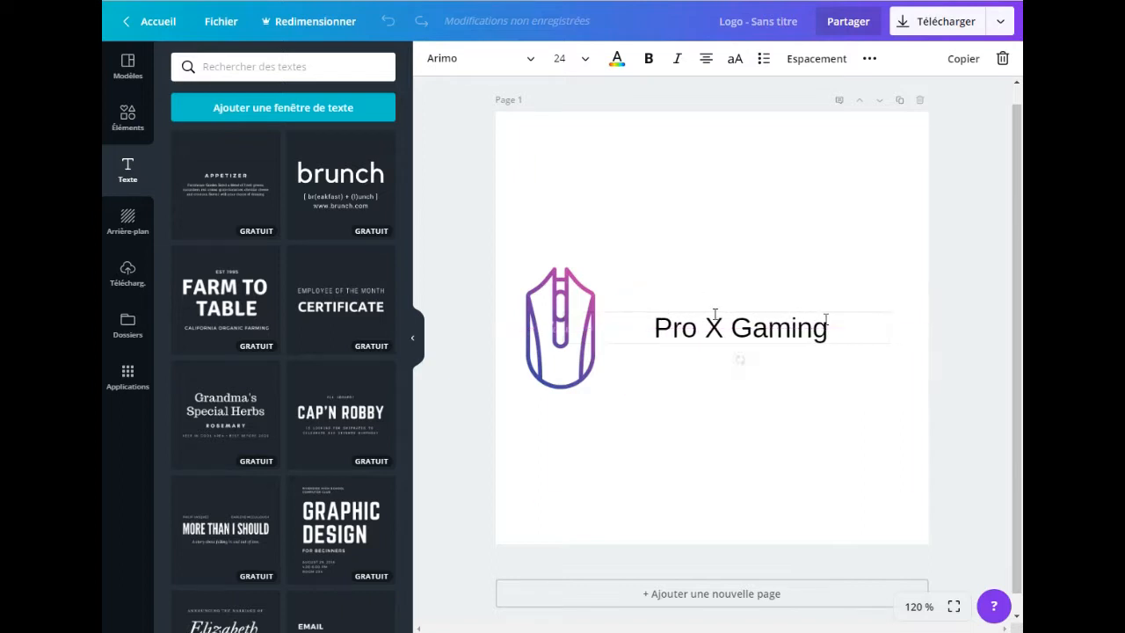
Step: Set the "Pro X Gaming" text to size 36 in the Alegreya Sans Black font
left_click_drag(833, 332, 647, 328)
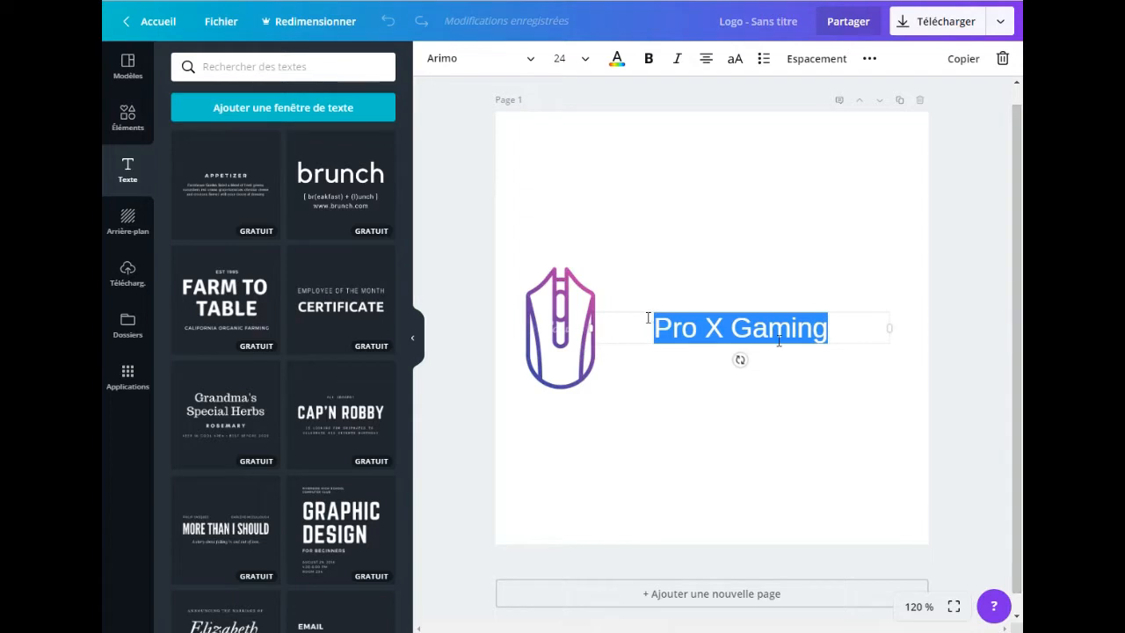
left_click(560, 58)
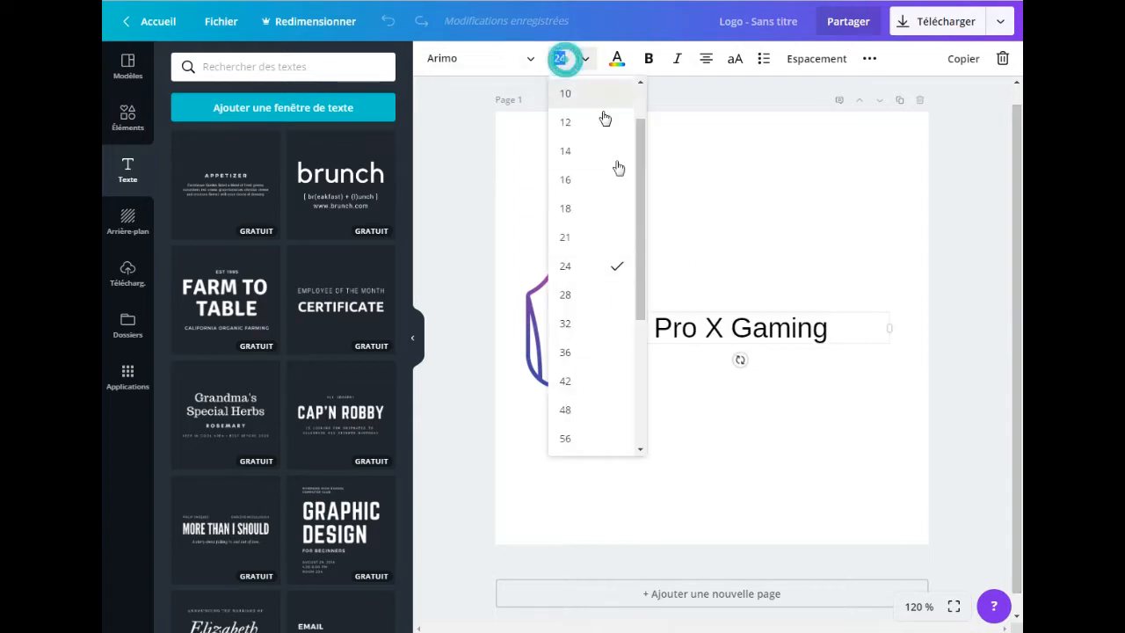
left_click(583, 359)
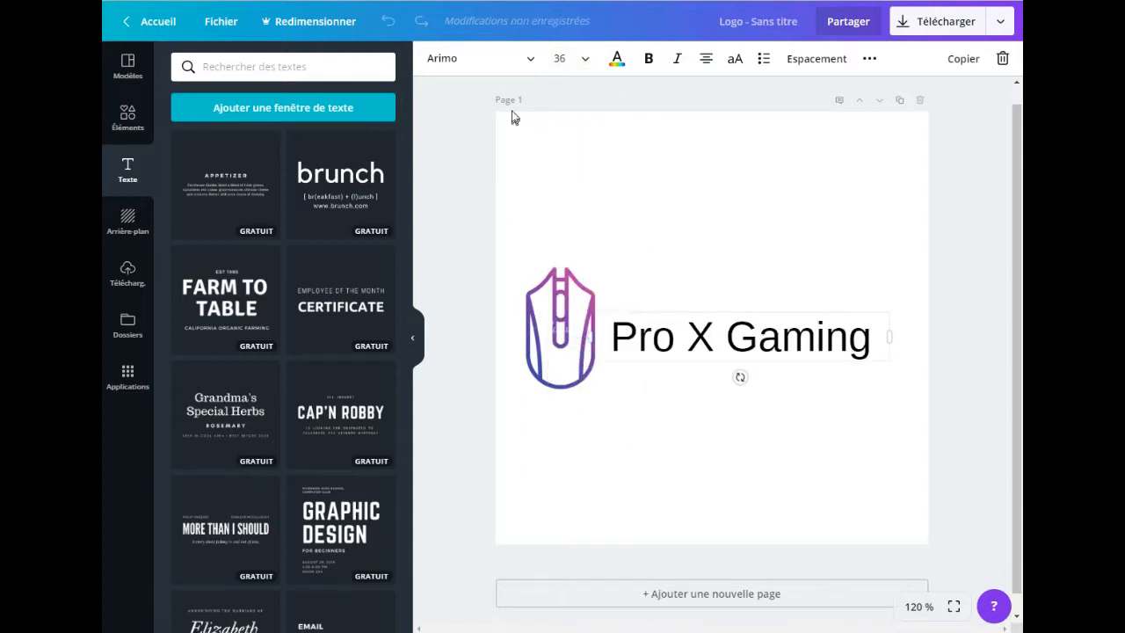
left_click(518, 63)
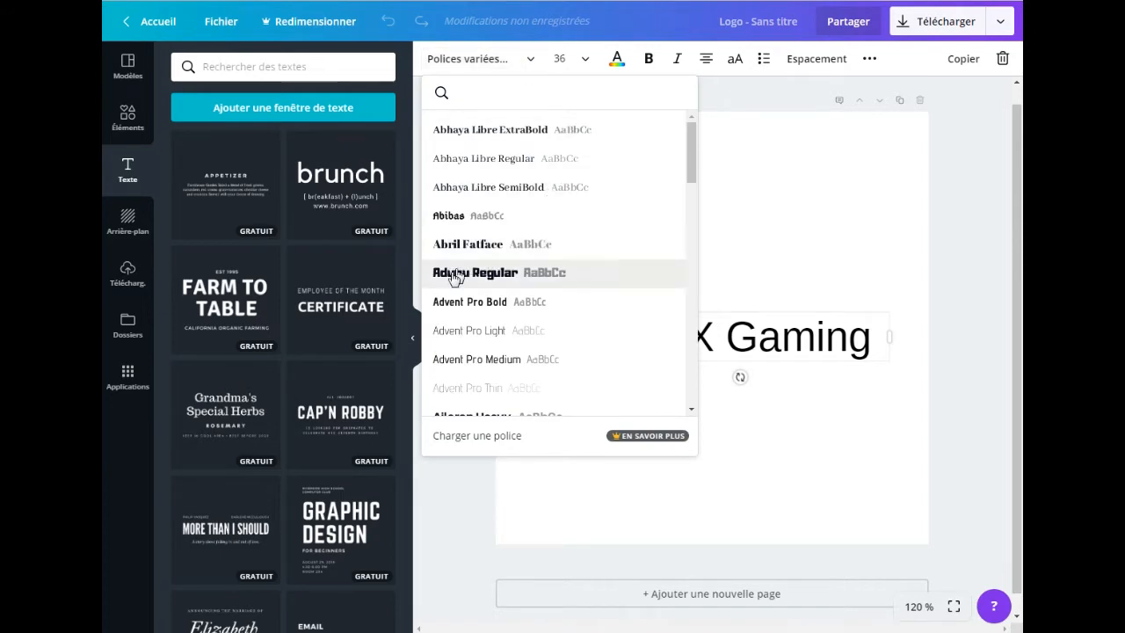
left_click_drag(693, 149, 690, 208)
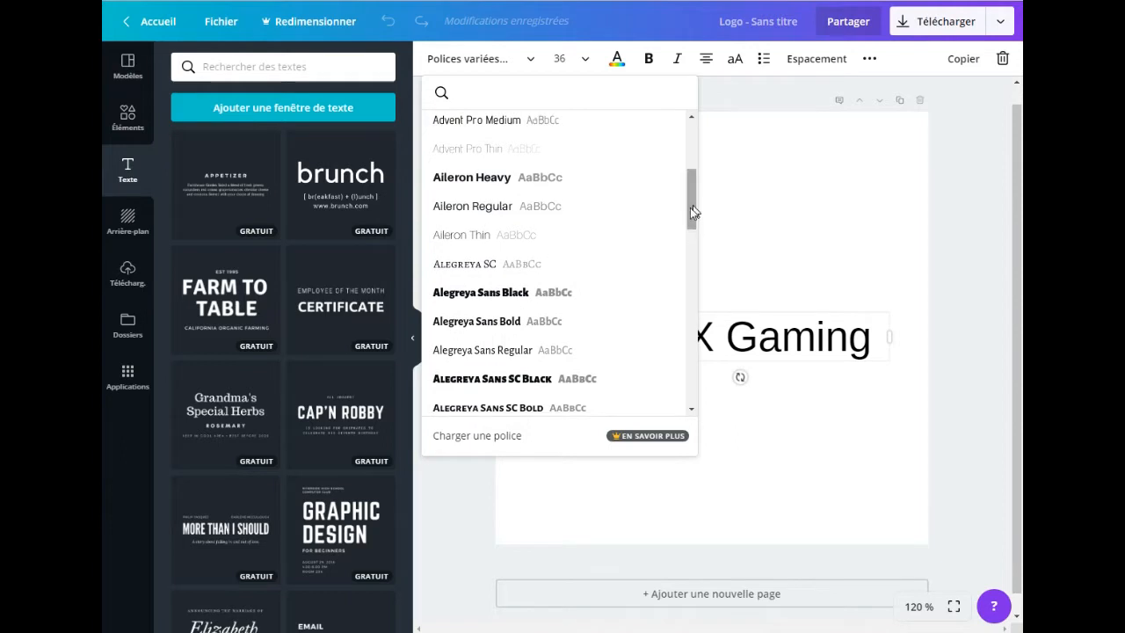
left_click(480, 295)
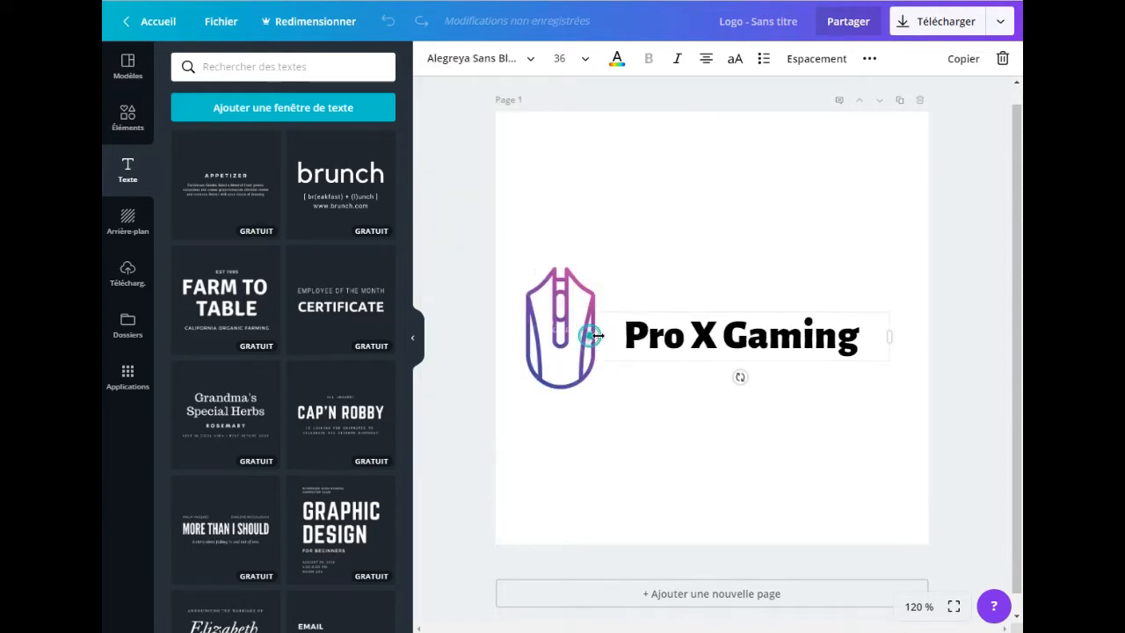
Step: Adjust the text box's width and position so the title sits vertically centred beside the mouse graphic with a small gap
left_click_drag(589, 335, 597, 335)
left_click_drag(739, 305, 738, 296)
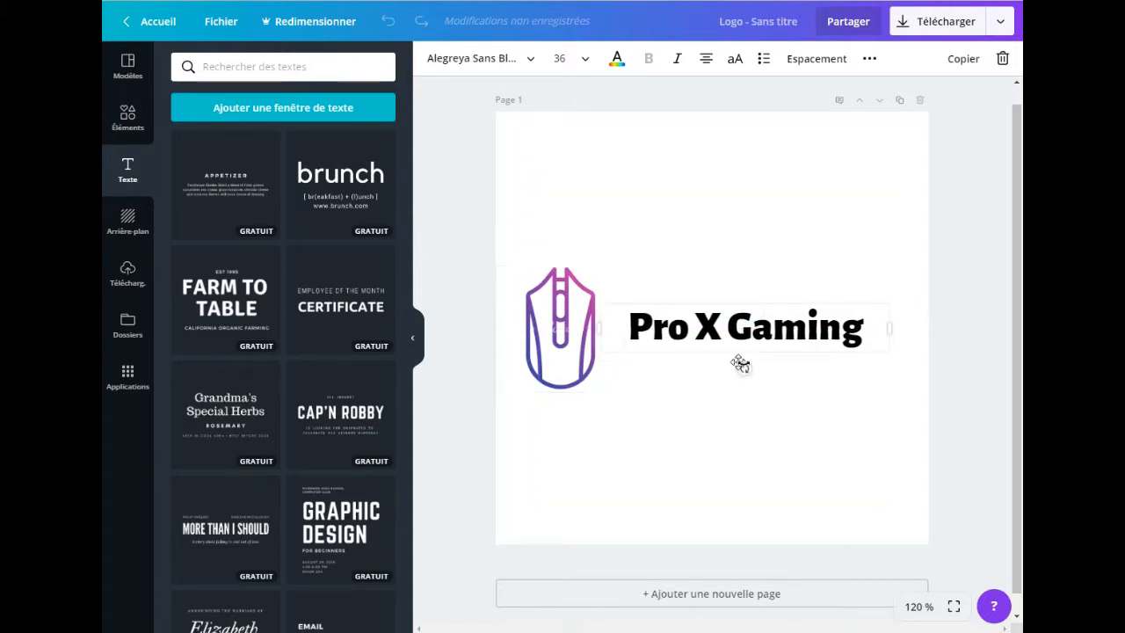
left_click(668, 440)
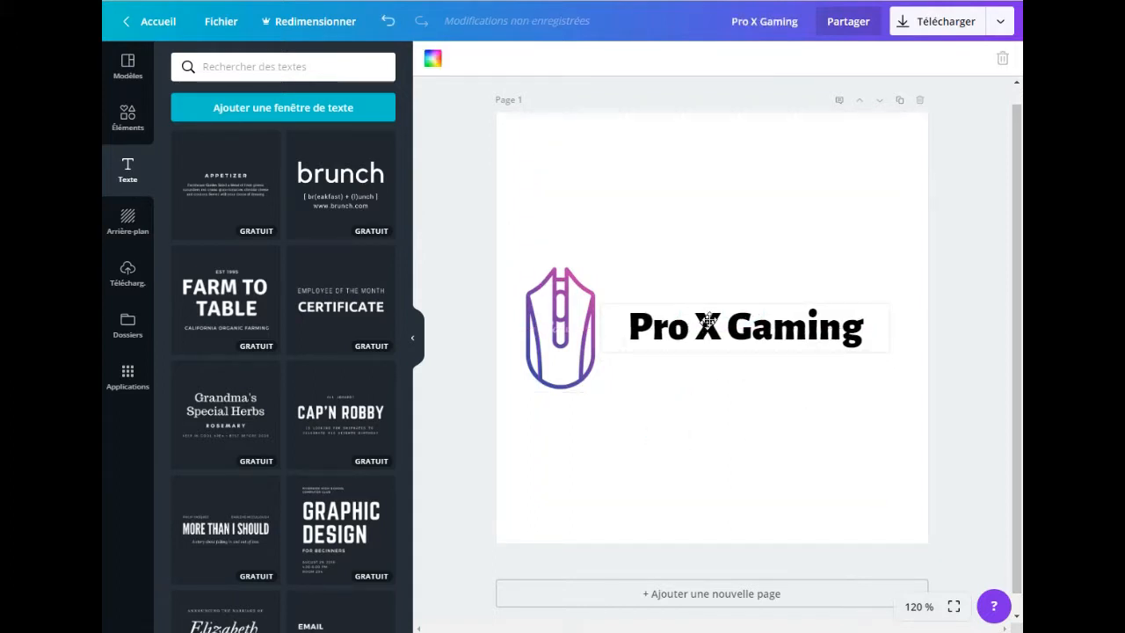
left_click_drag(712, 302, 775, 304)
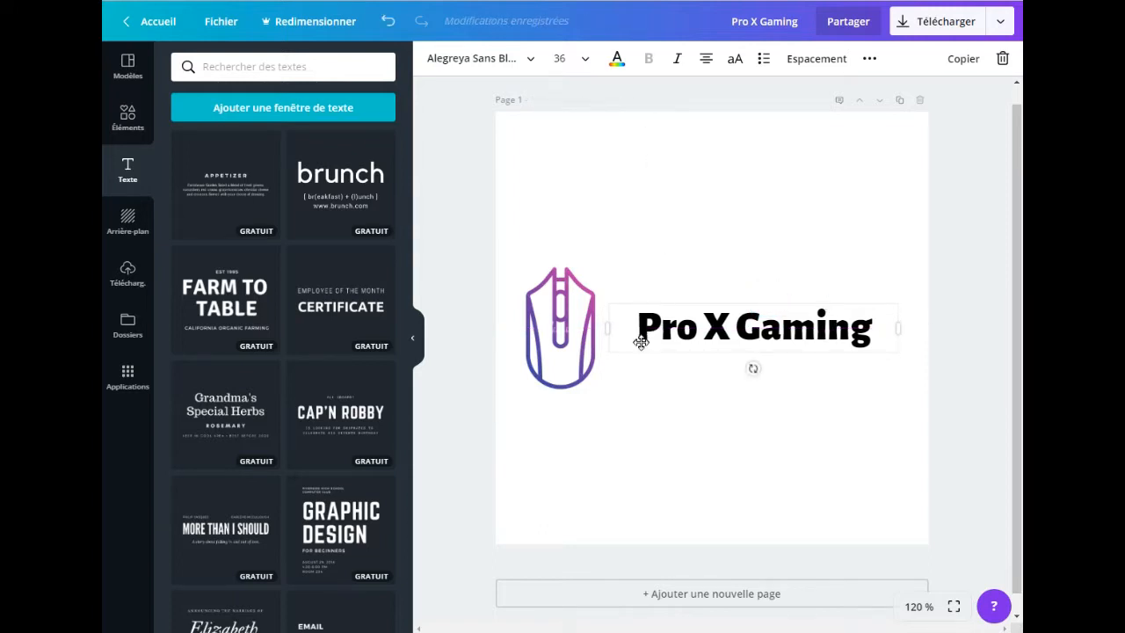
Step: Change the colour of the "Pro X Gaming" text to the default dark grey
left_click(617, 58)
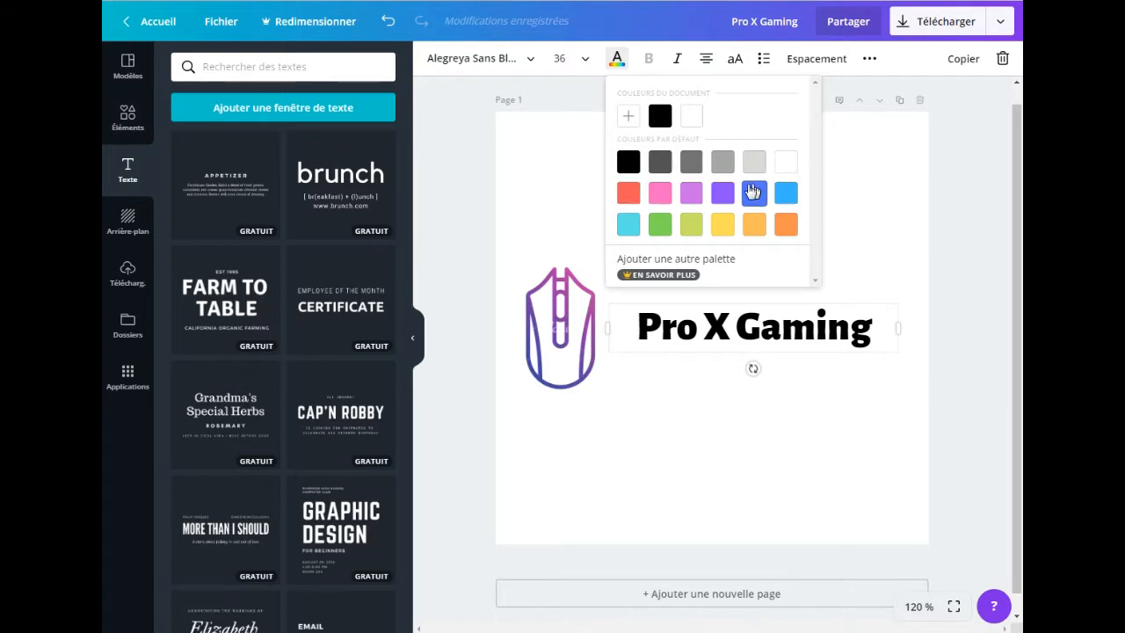
left_click(660, 162)
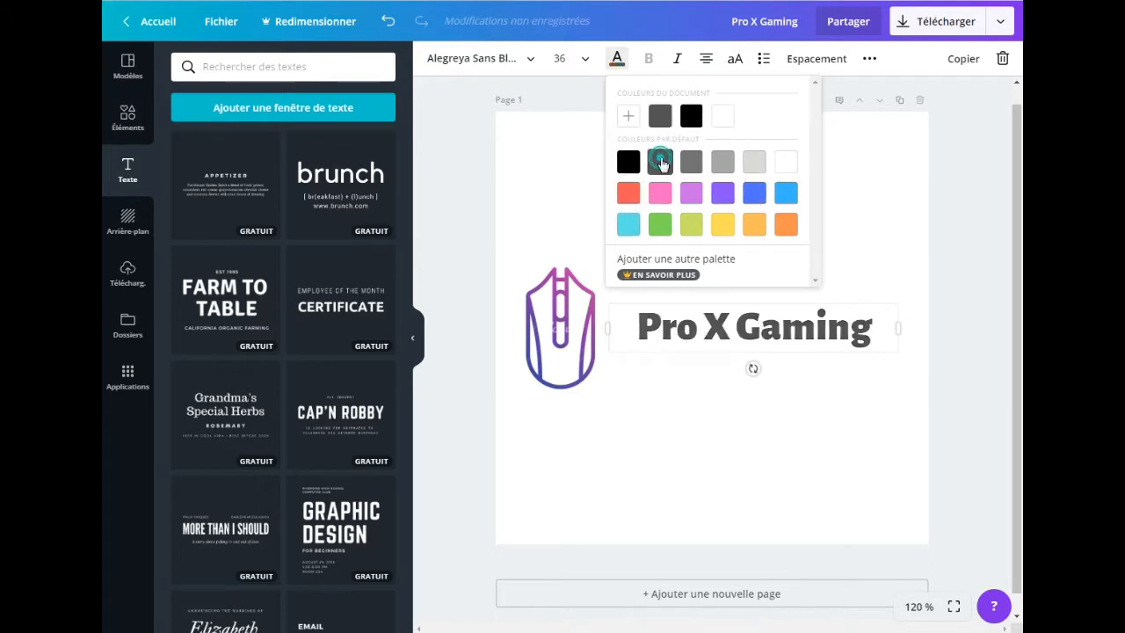
left_click(665, 415)
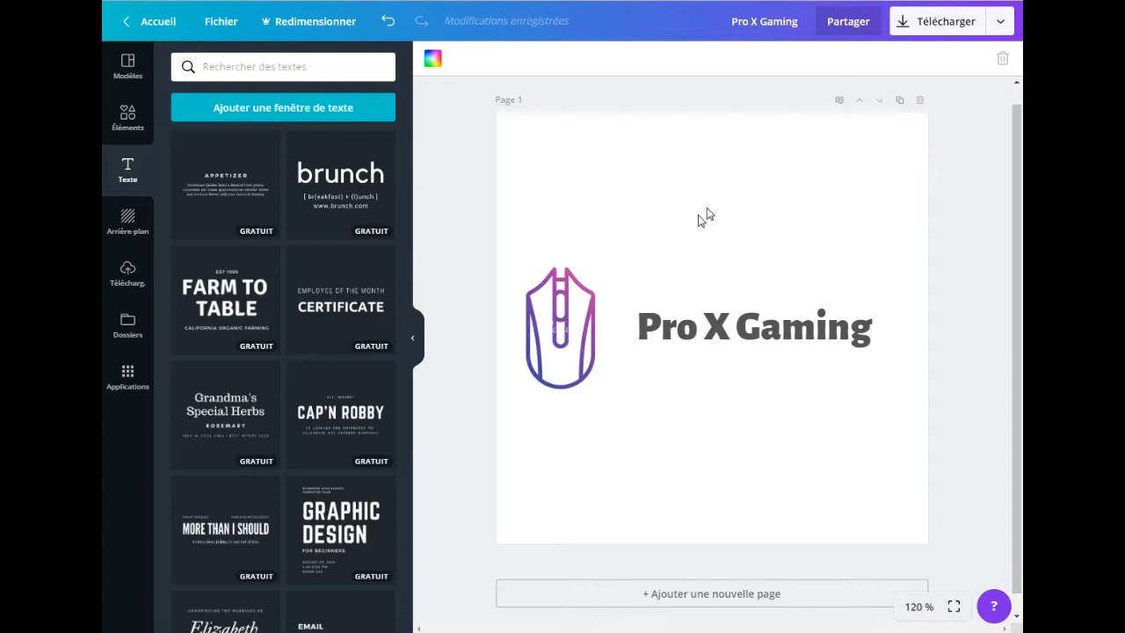
left_click(126, 218)
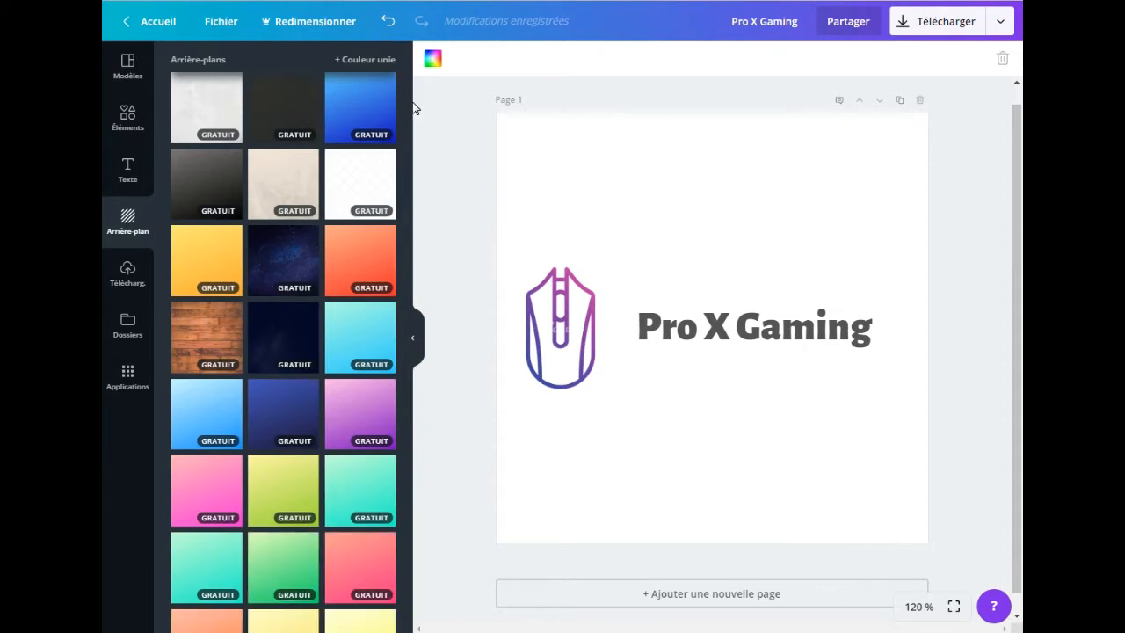
mouse_move(407, 88)
left_mouse_down()
mouse_move(404, 214)
mouse_move(390, 226)
mouse_move(402, 373)
mouse_move(420, 75)
left_mouse_up()
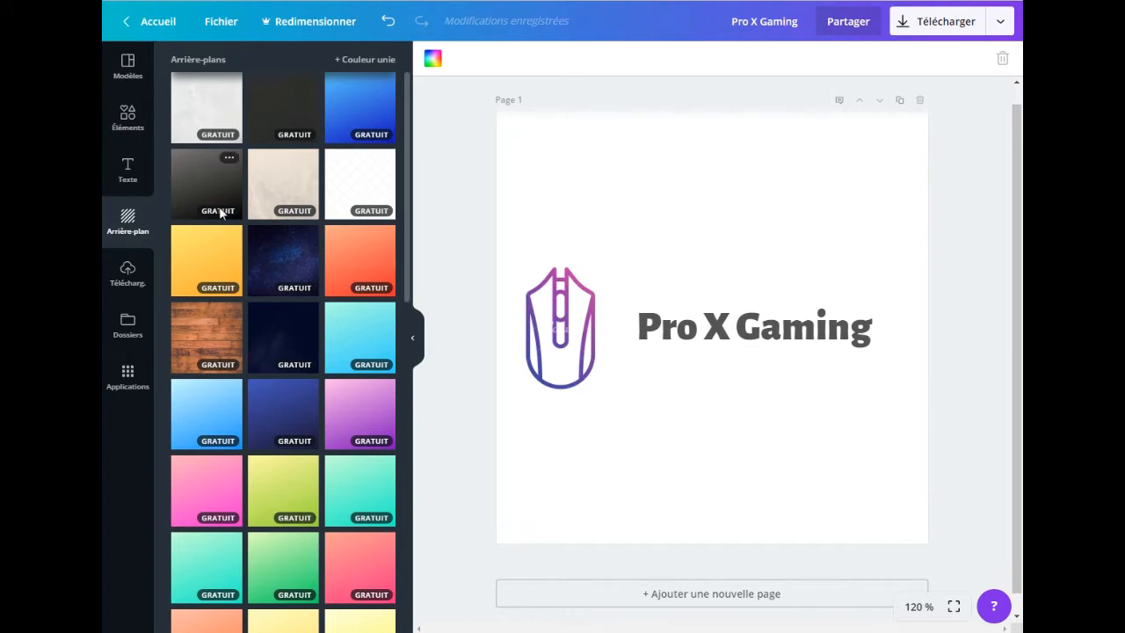
Step: Replace the "gaming" graphics search with the full "Formes" collection and insert the orange parallelogram on the page
left_click(130, 119)
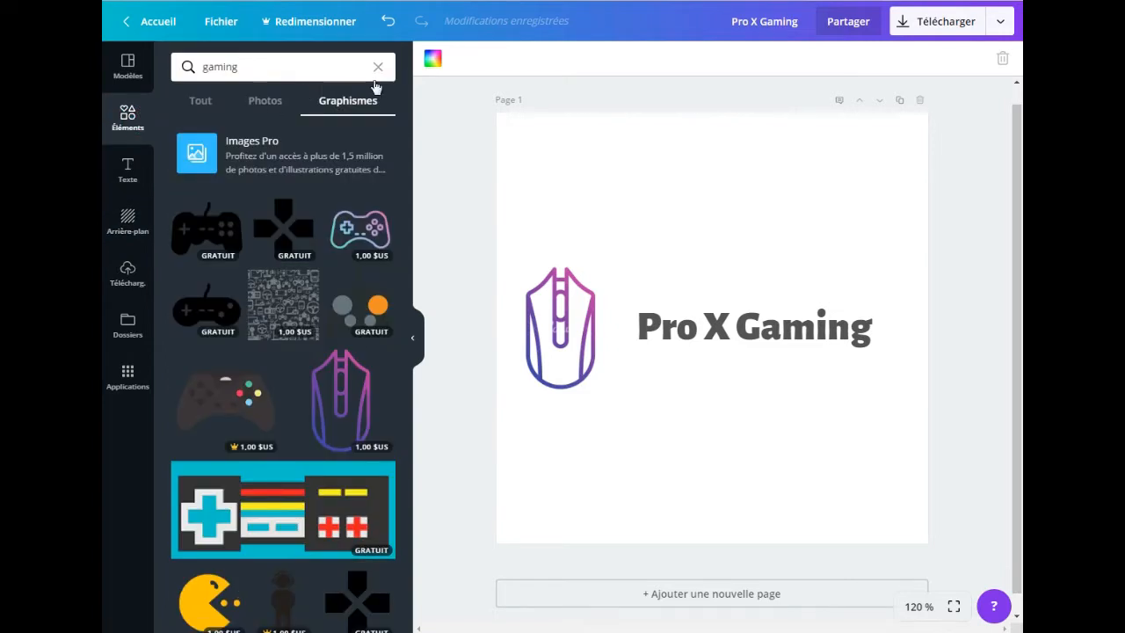
left_click(377, 69)
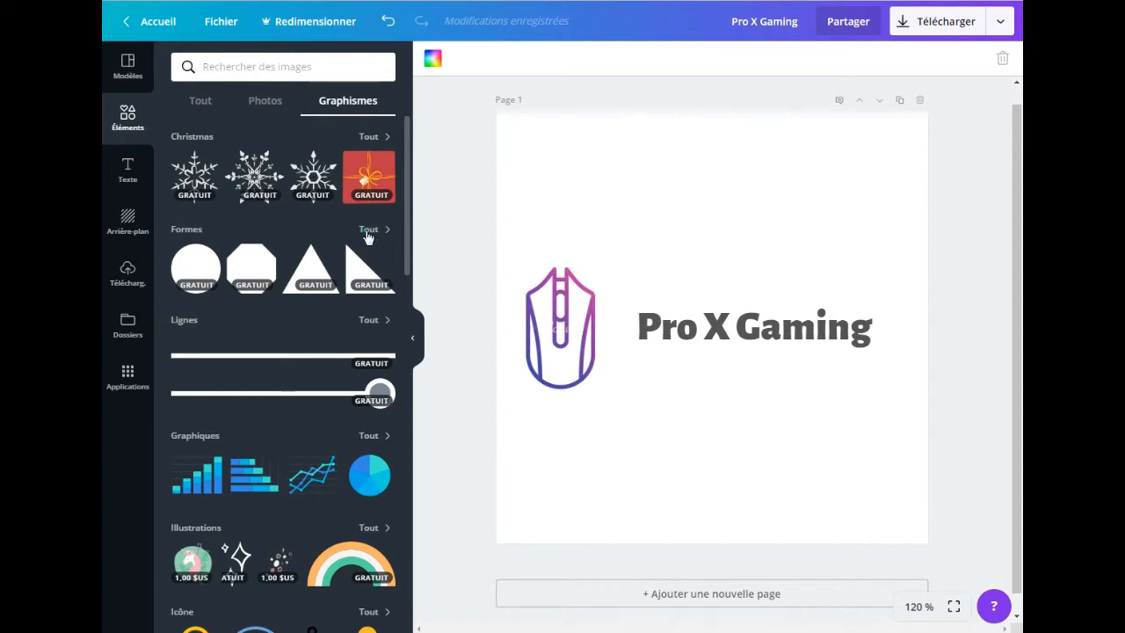
left_click(368, 234)
left_click_drag(407, 158, 415, 434)
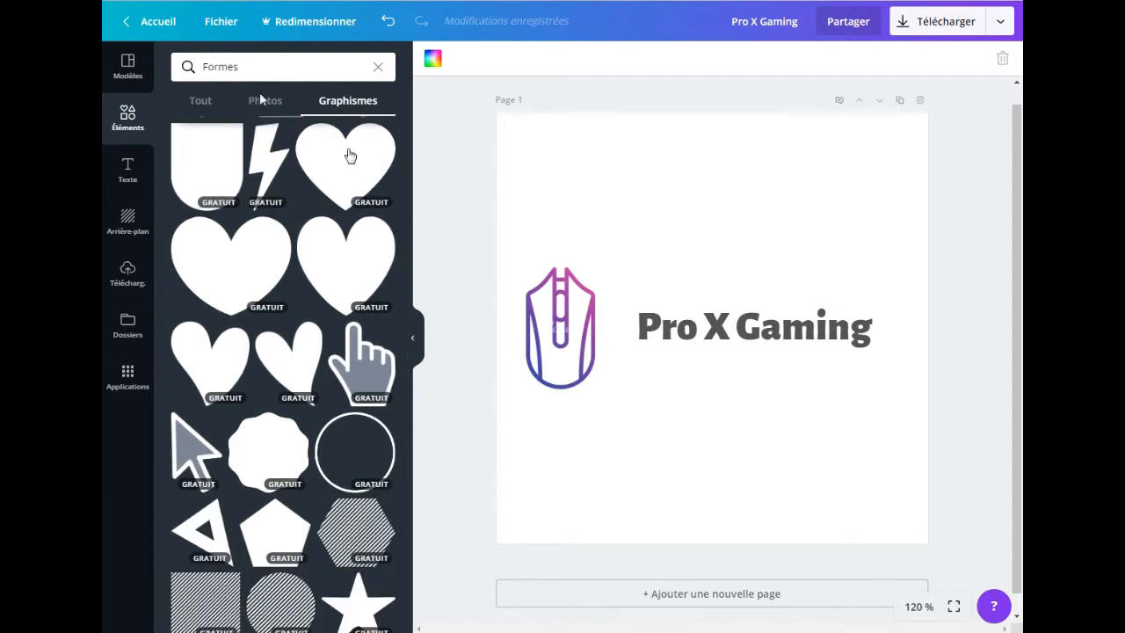
left_click_drag(405, 353, 396, 491)
left_click(311, 444)
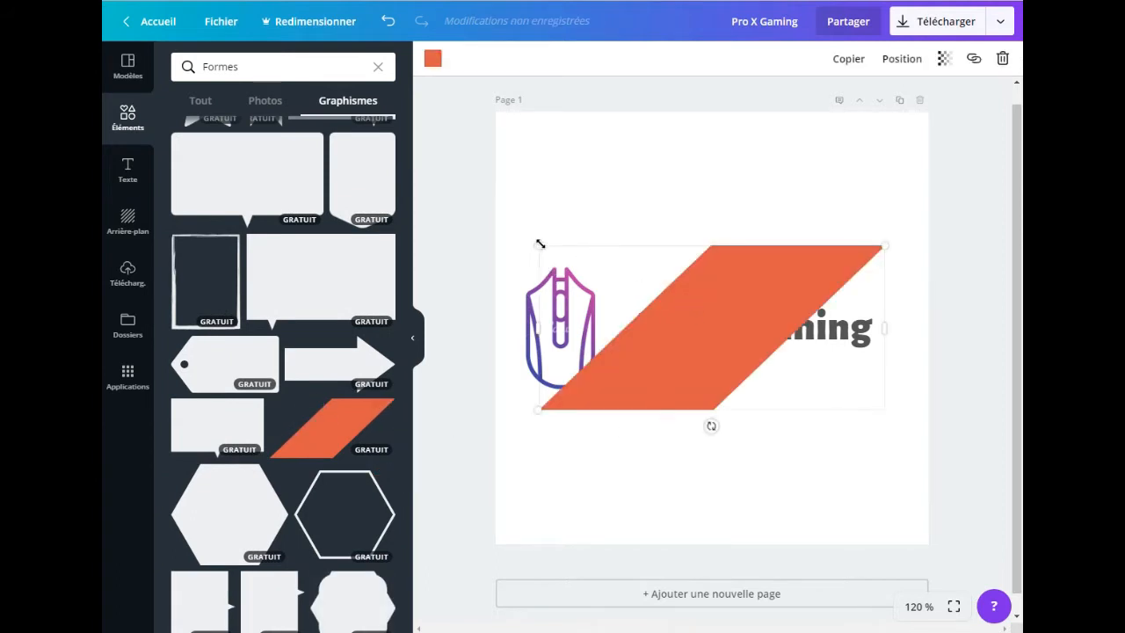
Step: Shrink the parallelogram to about the mouse graphic's height and stretch it past both page edges into a banner about 707 wide
left_click_drag(538, 245, 608, 279)
left_click_drag(725, 321, 657, 317)
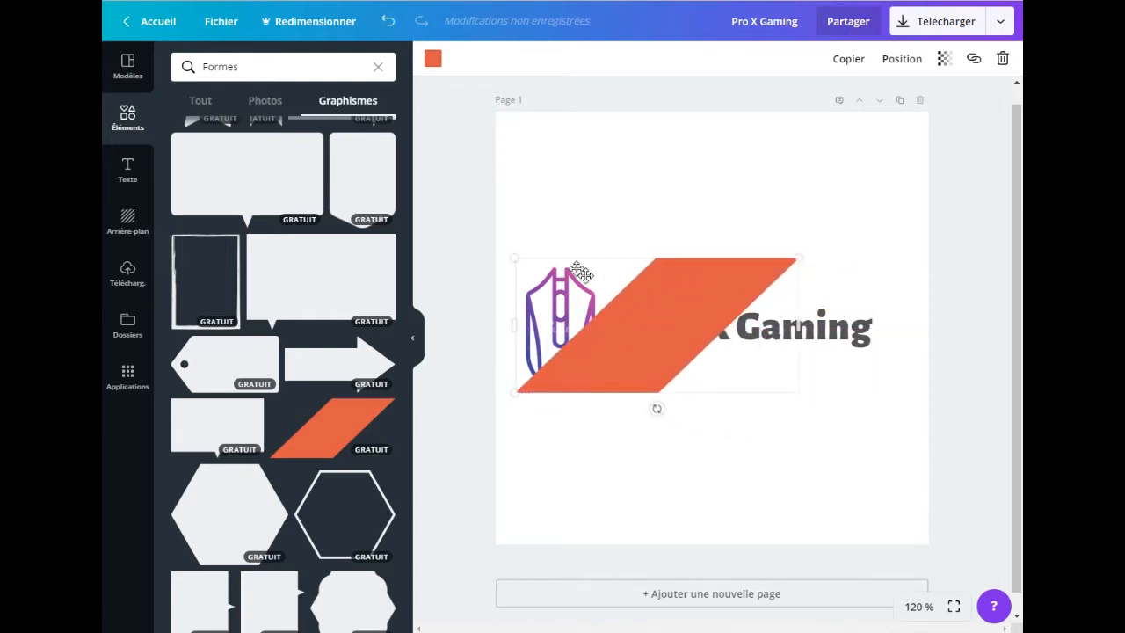
left_click_drag(518, 256, 523, 262)
left_click_drag(671, 317, 662, 315)
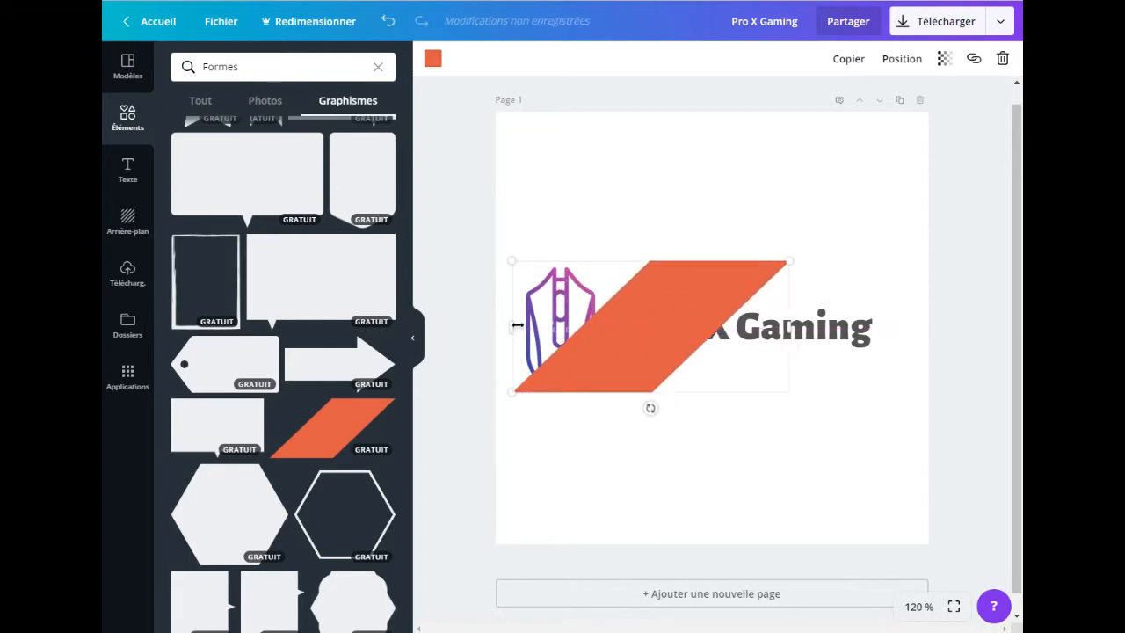
left_click_drag(512, 325, 404, 314)
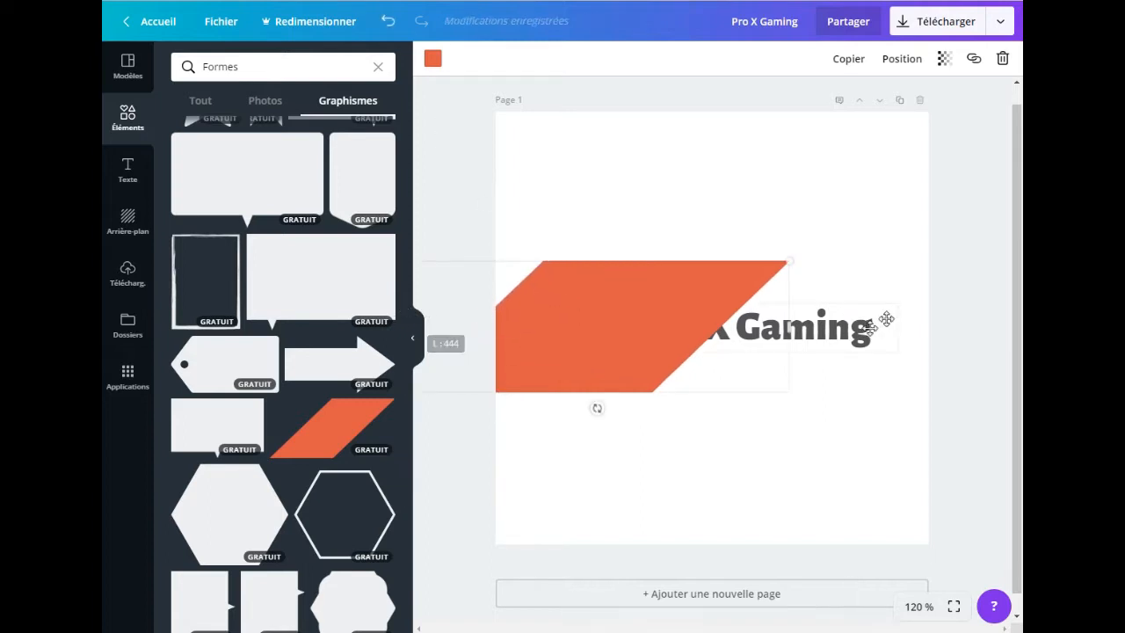
left_click_drag(790, 326, 1018, 321)
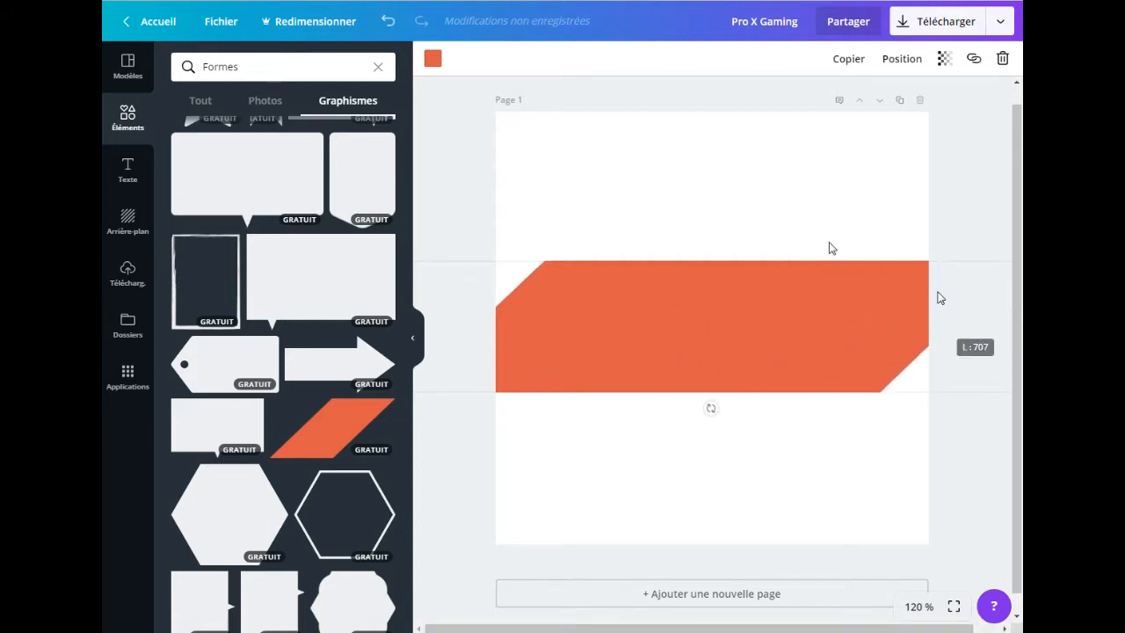
Step: Colour the parallelogram banner black and send it behind the mouse graphic and the title text
left_click(432, 58)
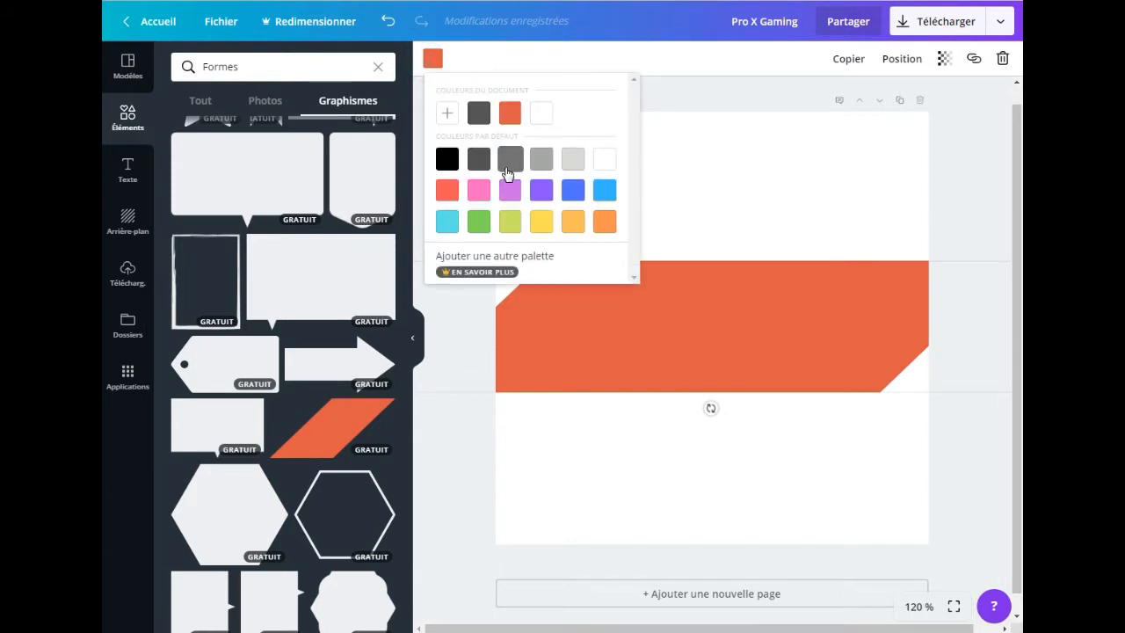
left_click(448, 166)
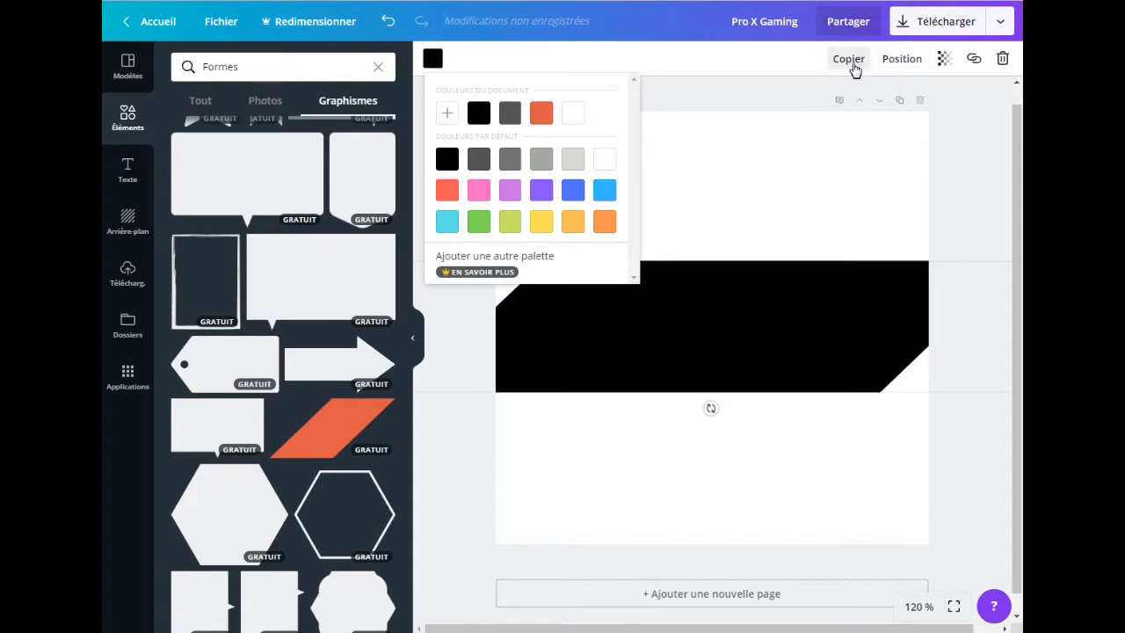
left_click(944, 58)
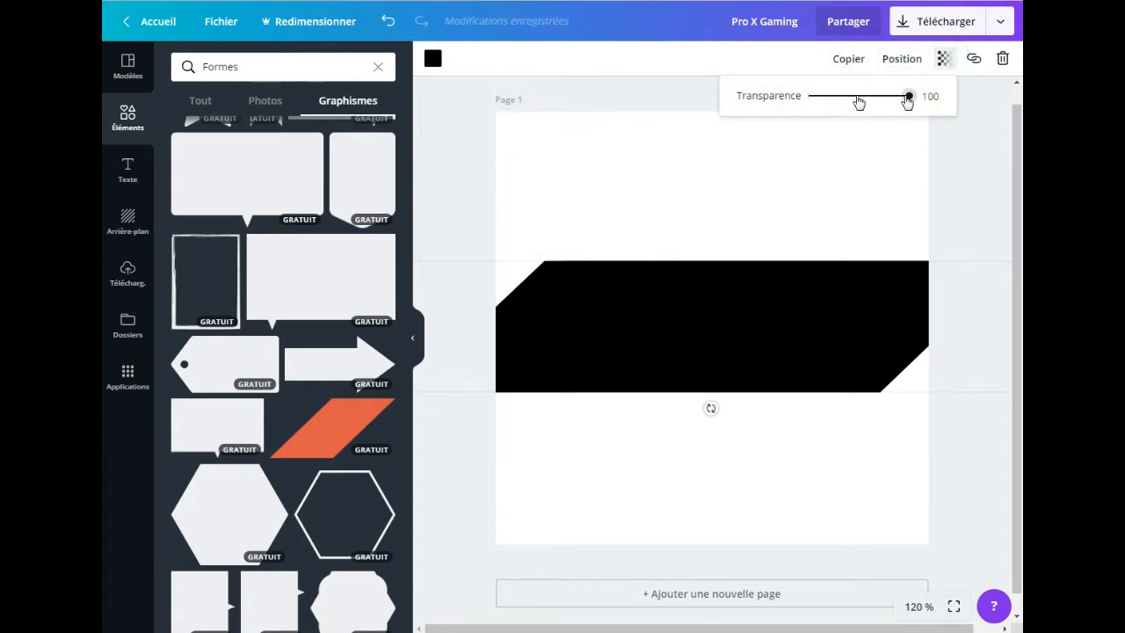
left_click(906, 61)
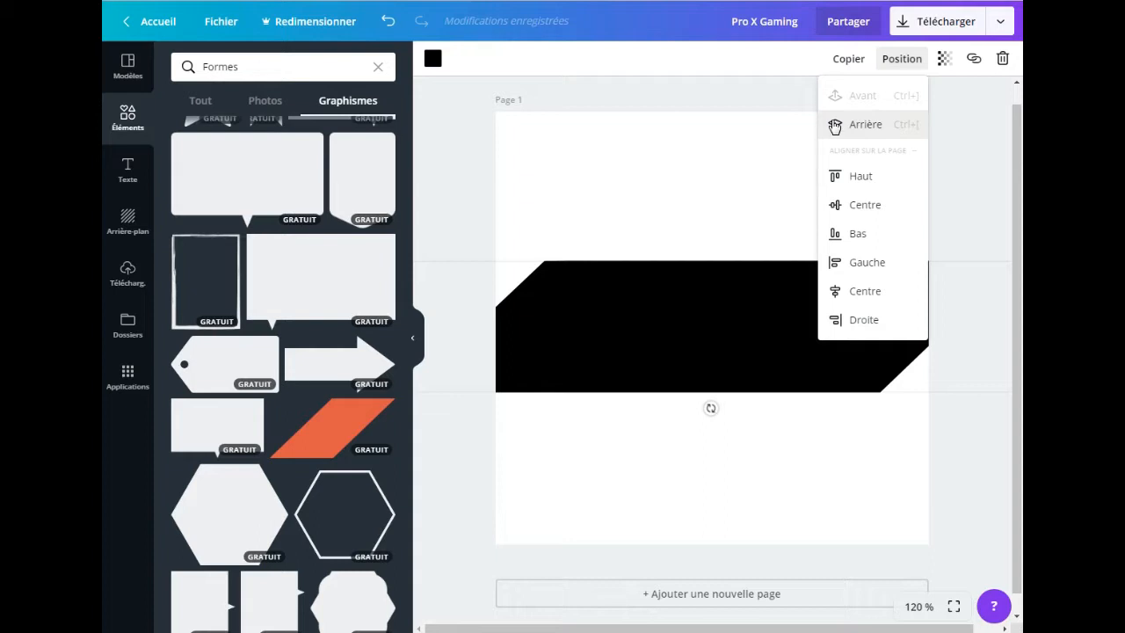
left_click(835, 125)
left_click(833, 124)
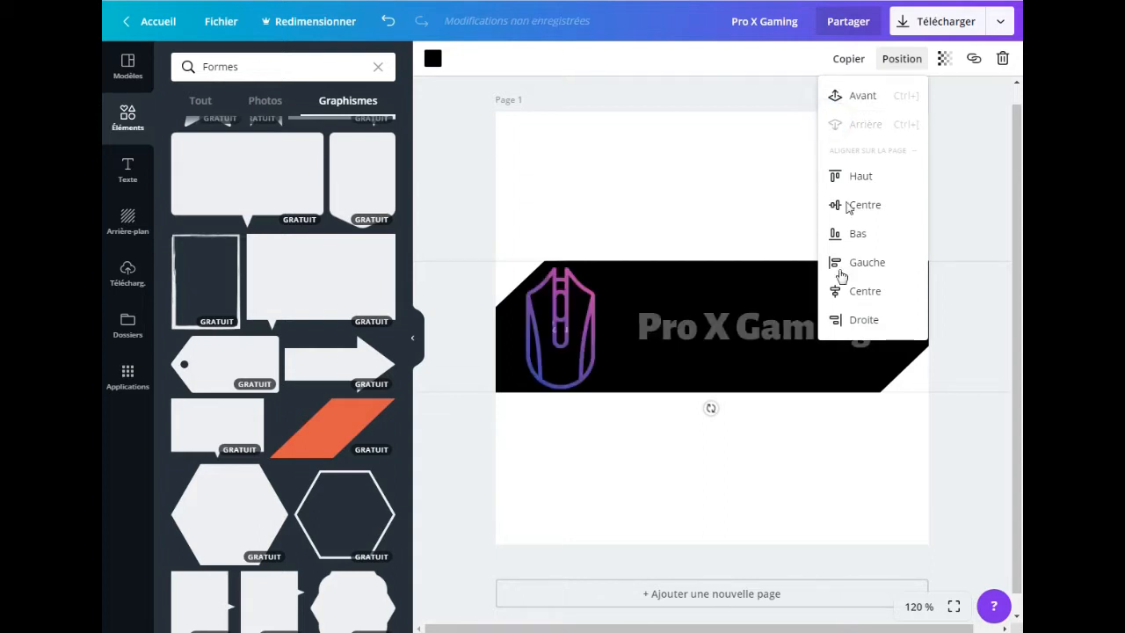
left_click(699, 462)
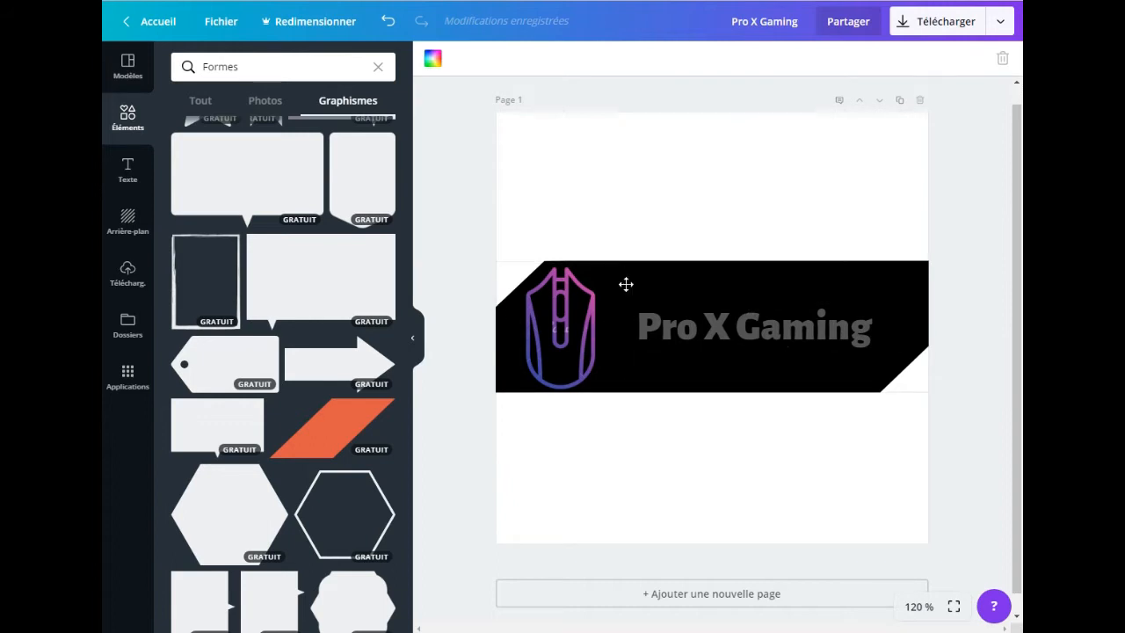
Step: Change the colour of the whole "Pro X Gaming" title to white
left_click(781, 330)
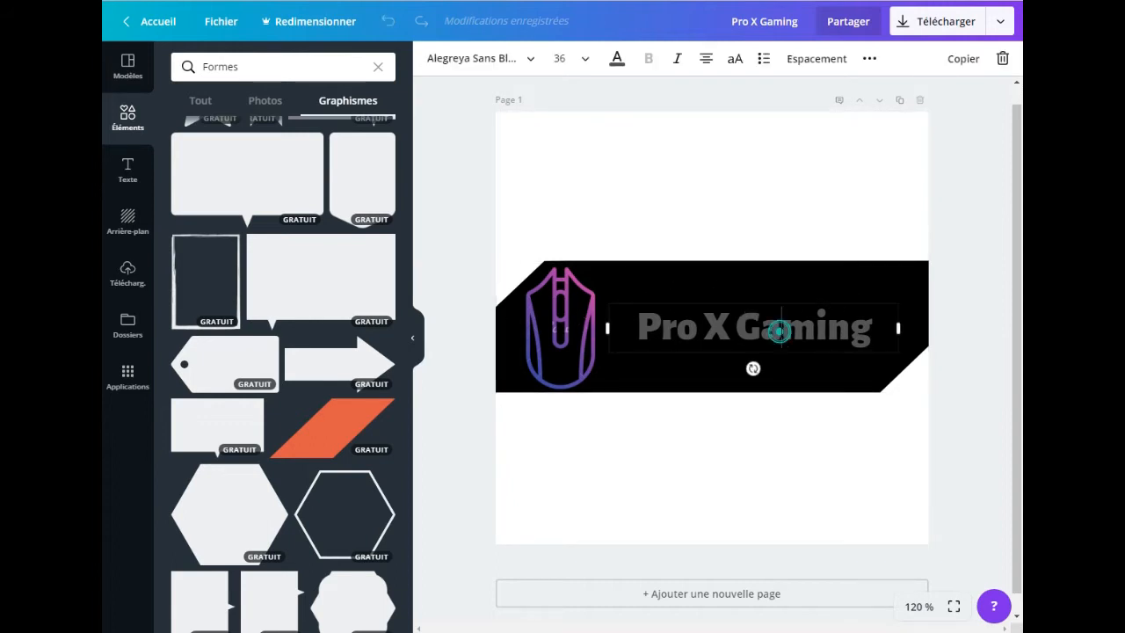
left_click(641, 318)
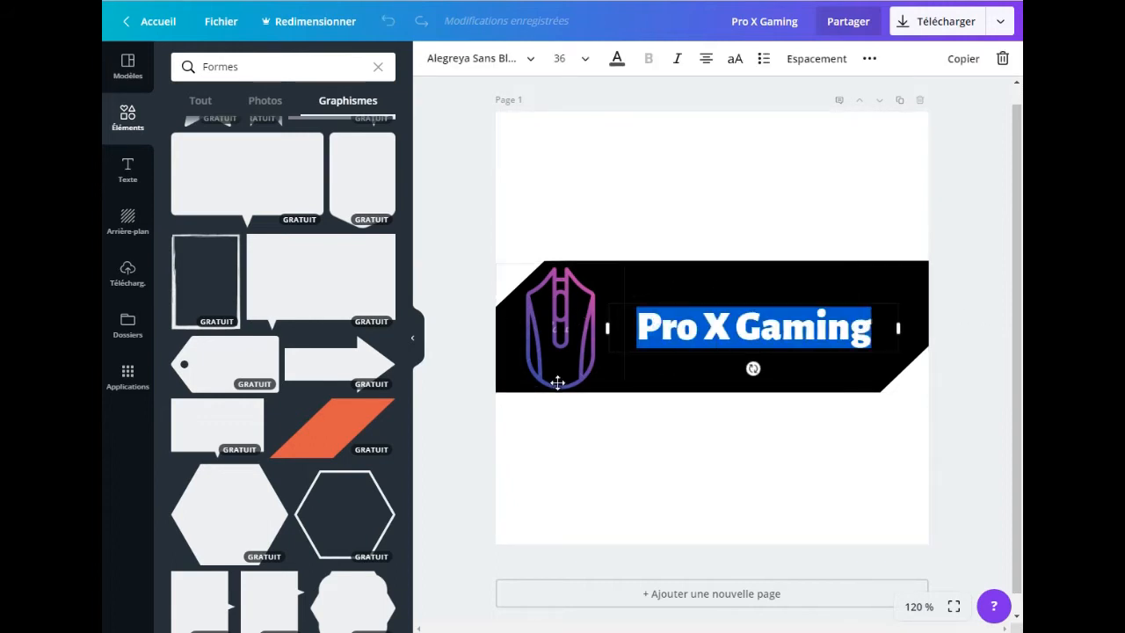
left_click(615, 60)
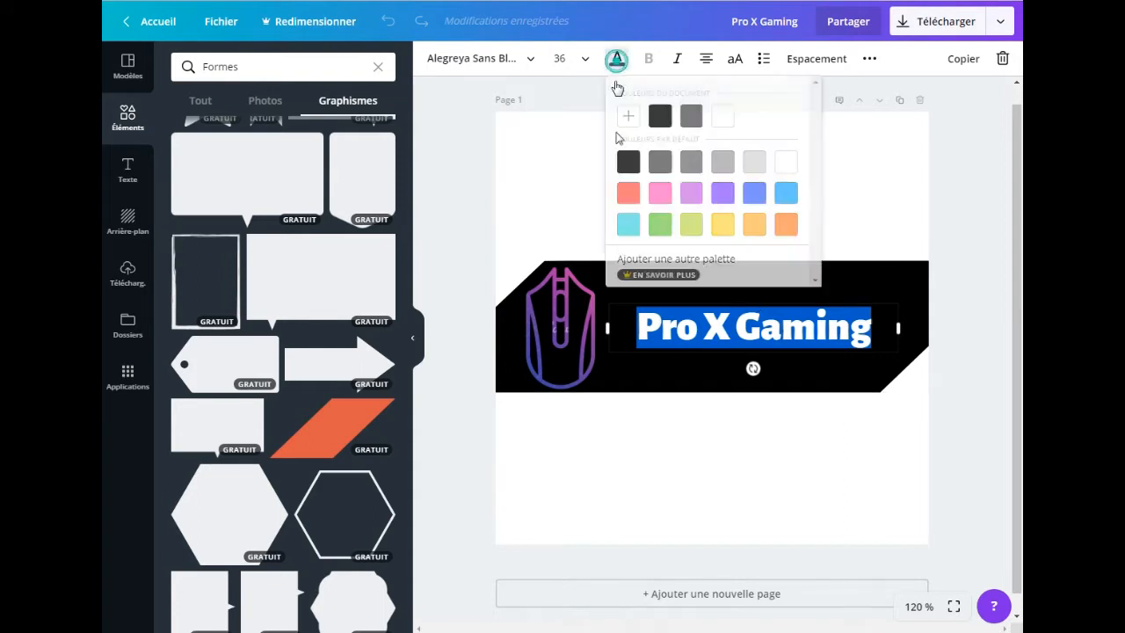
left_click(729, 121)
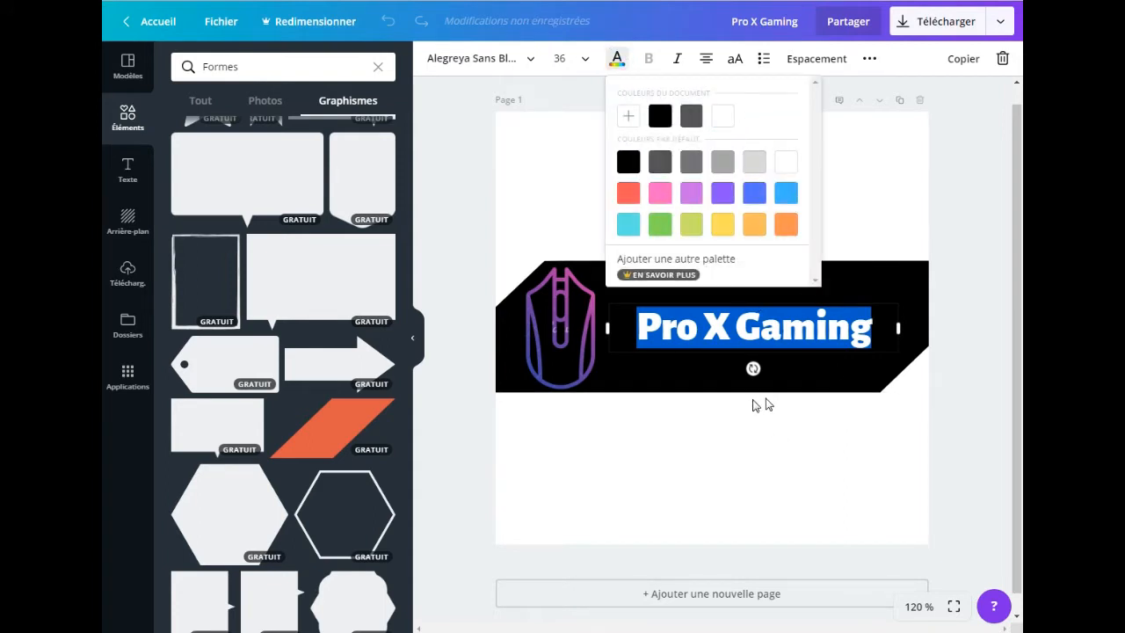
left_click(739, 478)
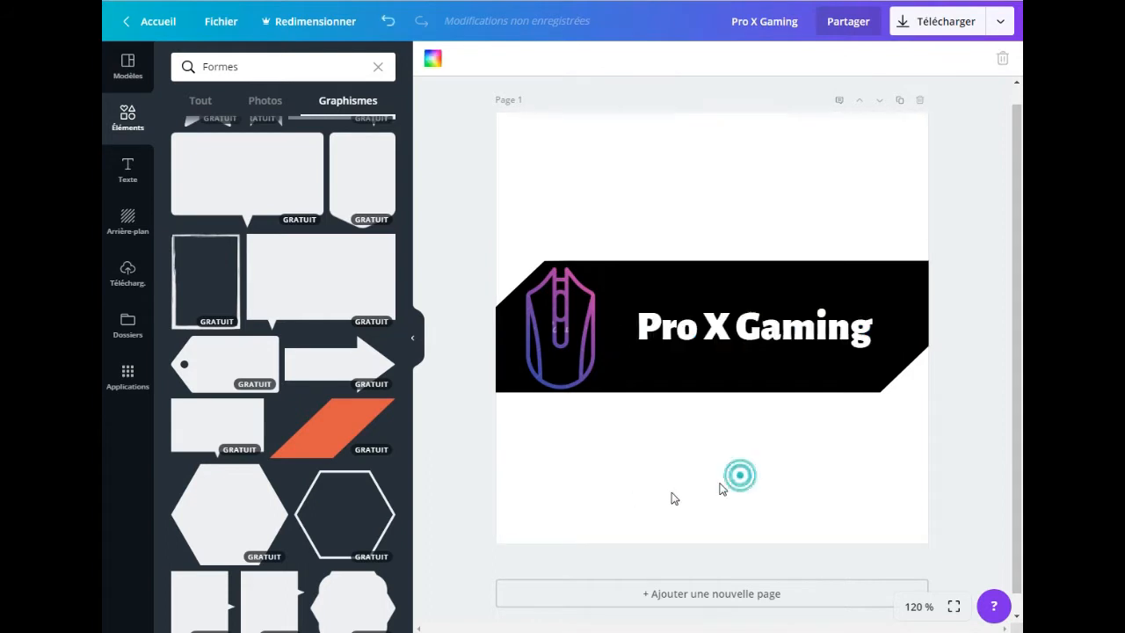
Step: Nudge the mouse graphic slightly right and up, and align the title vertically with it inside the black banner
left_click_drag(600, 343, 593, 335)
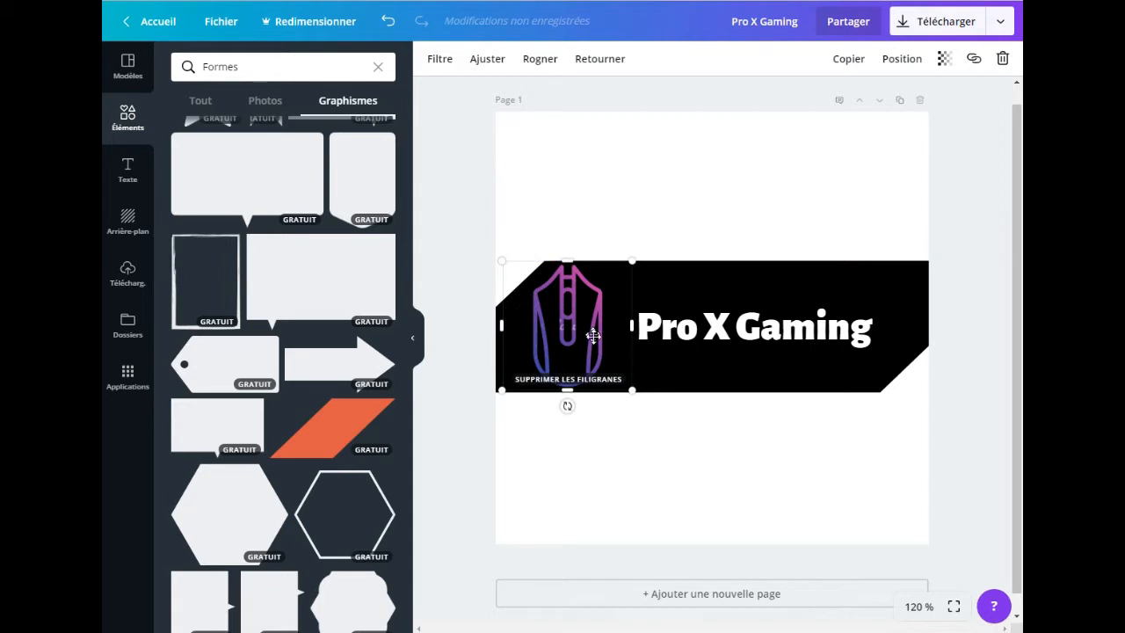
left_click(668, 477)
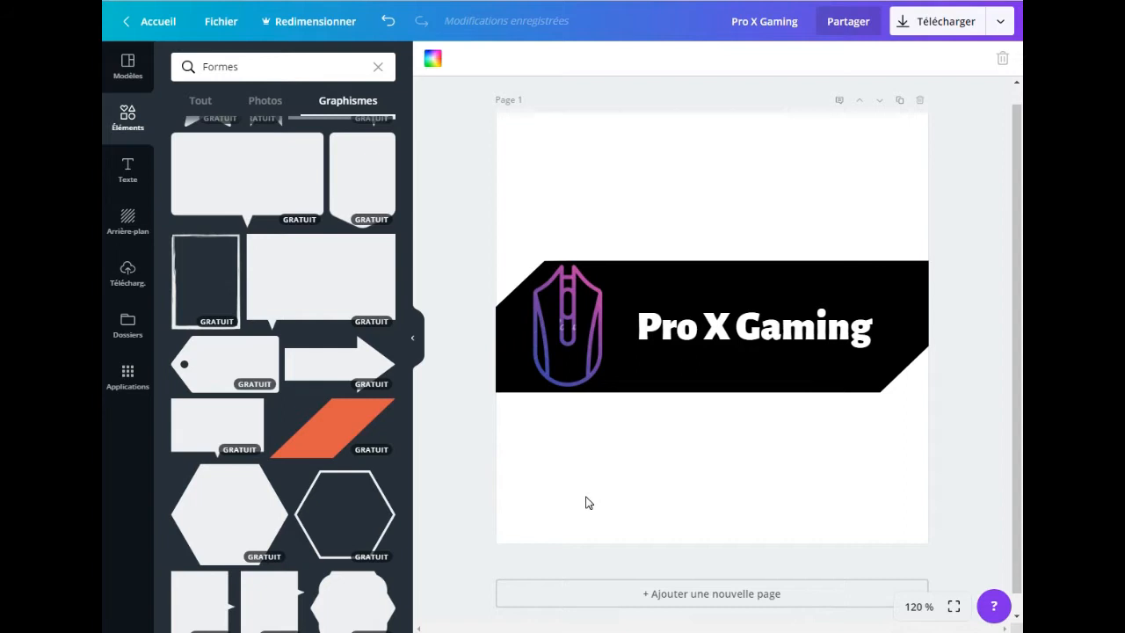
left_click(743, 327)
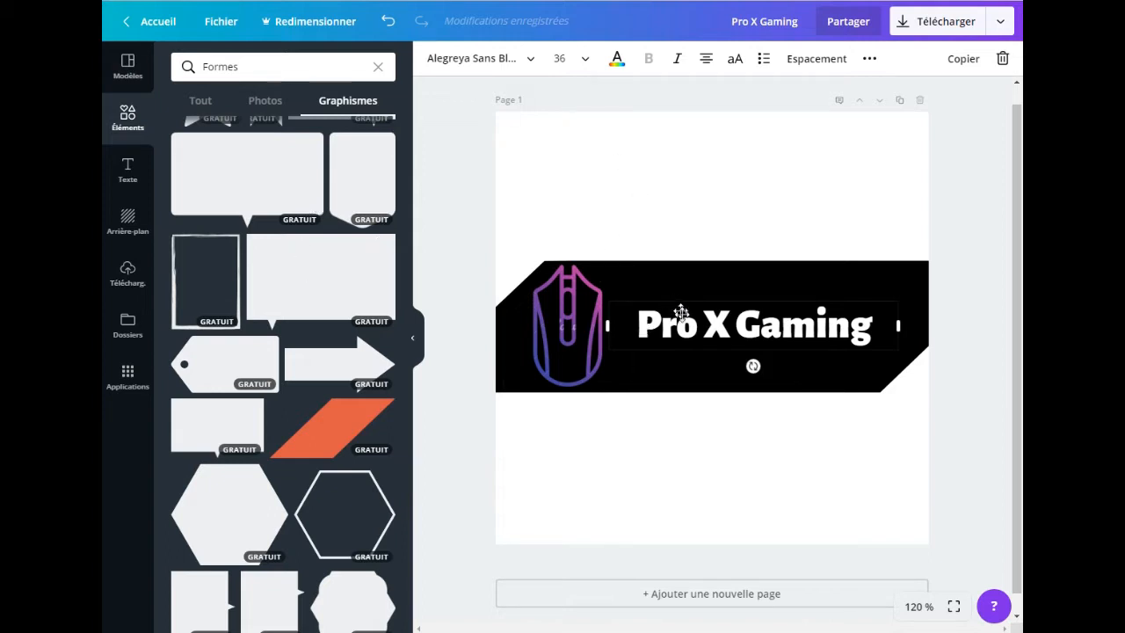
left_click_drag(684, 325, 685, 328)
left_click(619, 519)
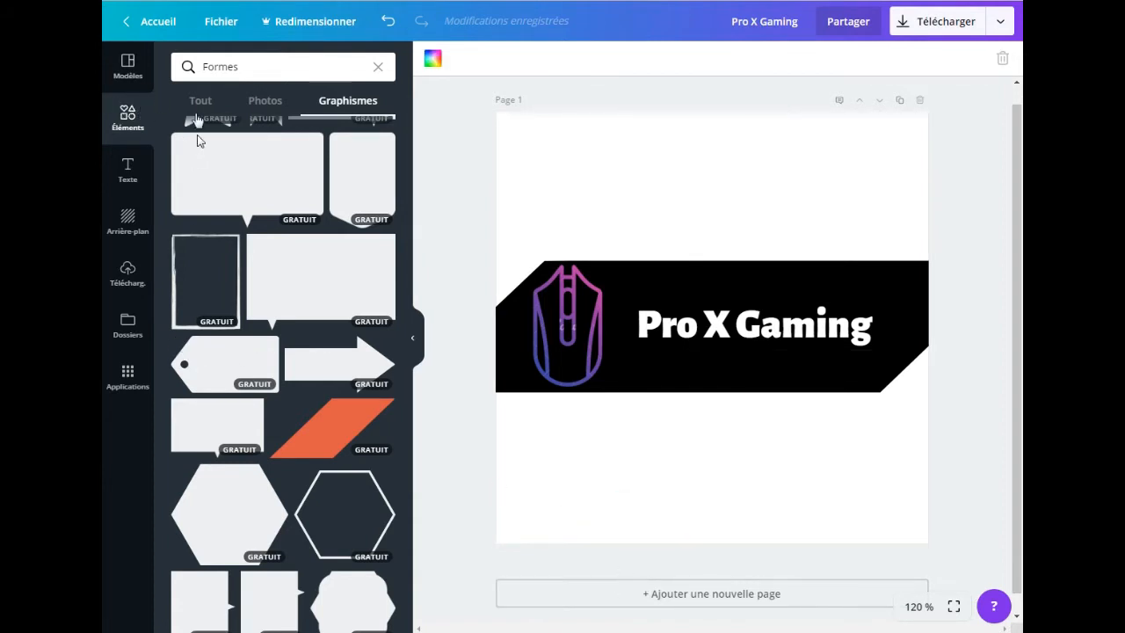
Step: Replace the shapes search with the full "Lignes" collection and insert the line with a grey-filled circle at each end
left_click(380, 65)
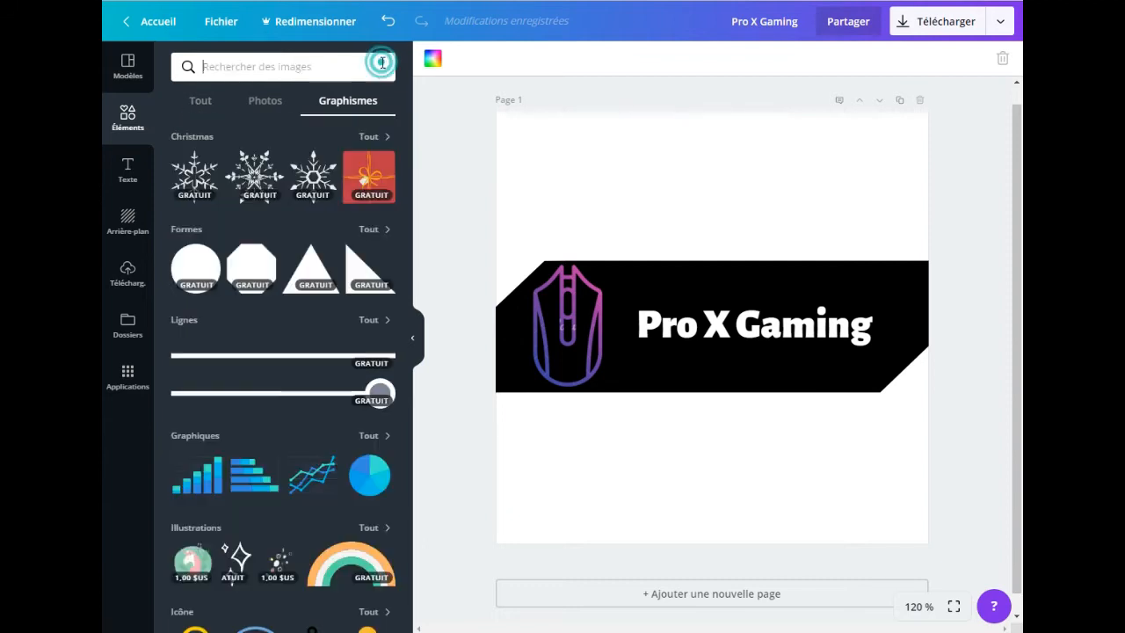
left_click(368, 320)
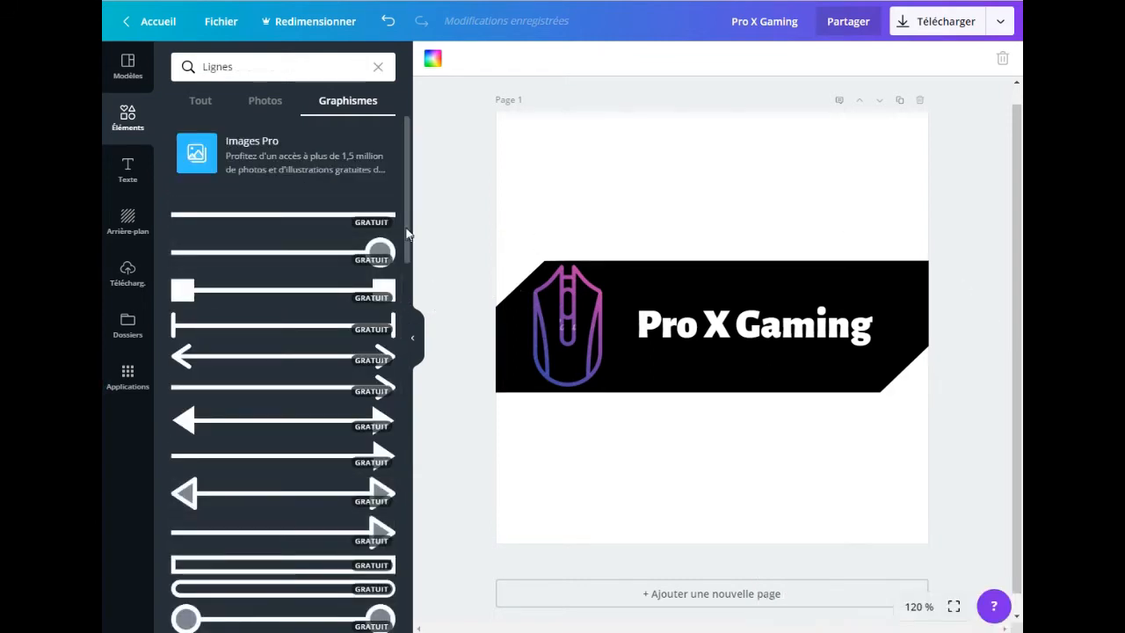
left_click_drag(407, 233, 406, 309)
left_click(378, 342)
left_click(350, 346)
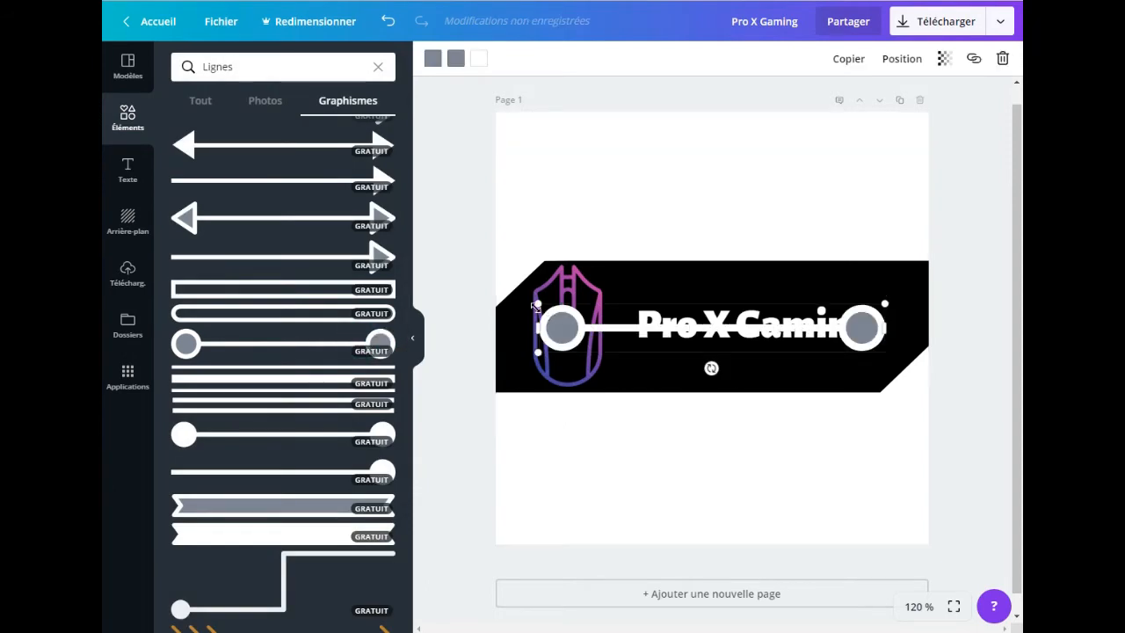
Step: Shrink the line, stretch it to about 300 wide and place it as an underline just beneath the "Pro X Gaming" title
left_click_drag(543, 310, 790, 400)
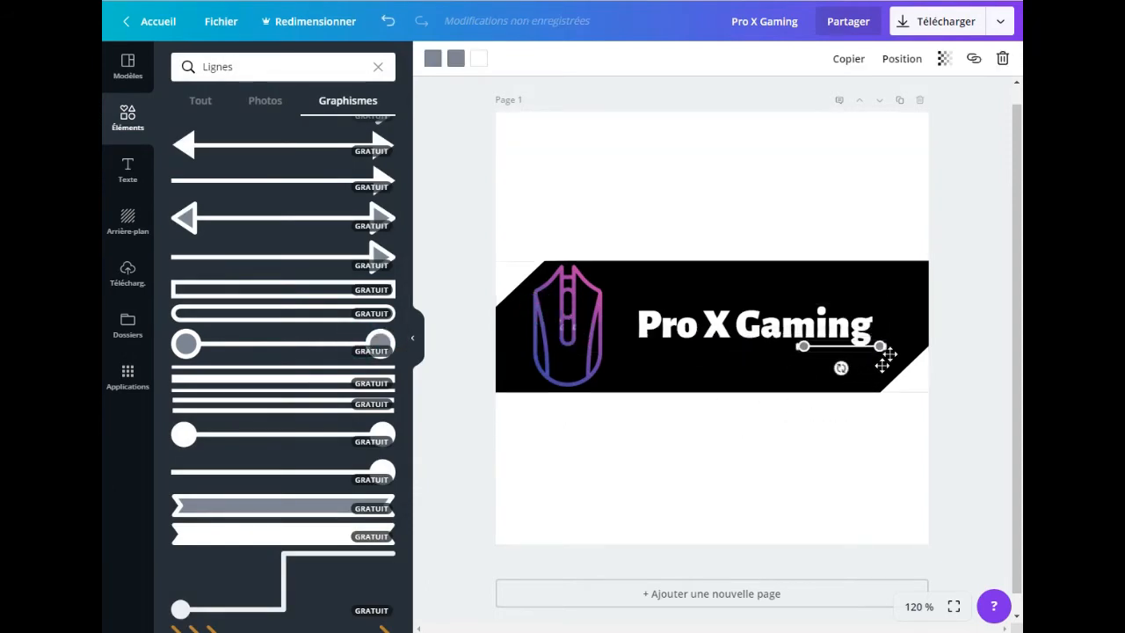
left_click_drag(801, 346, 630, 346)
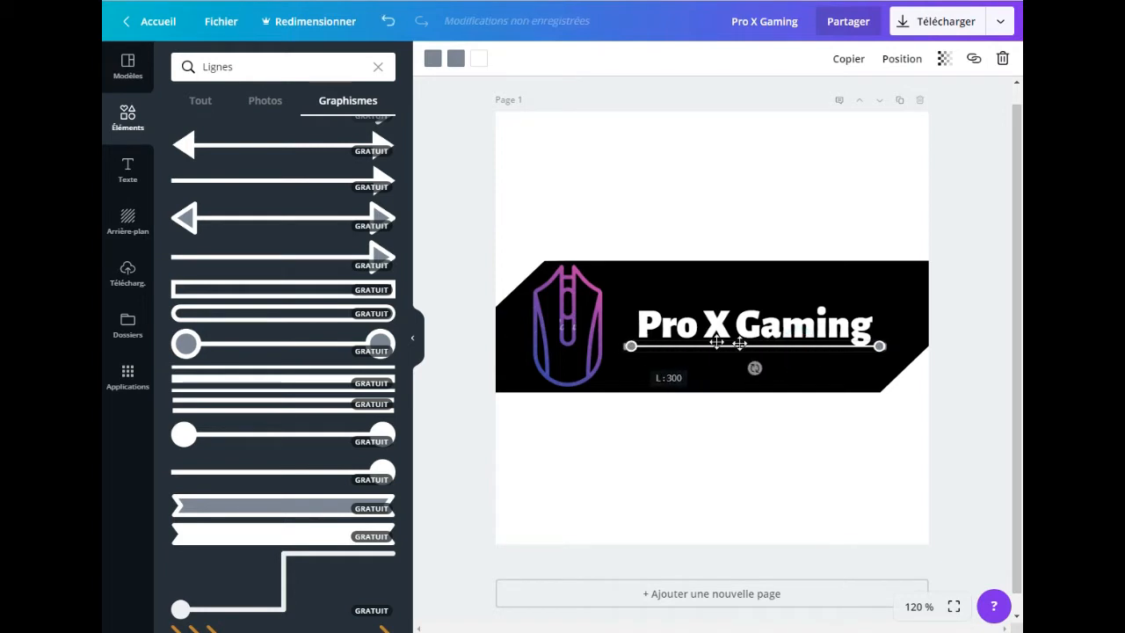
left_click_drag(745, 345, 746, 349)
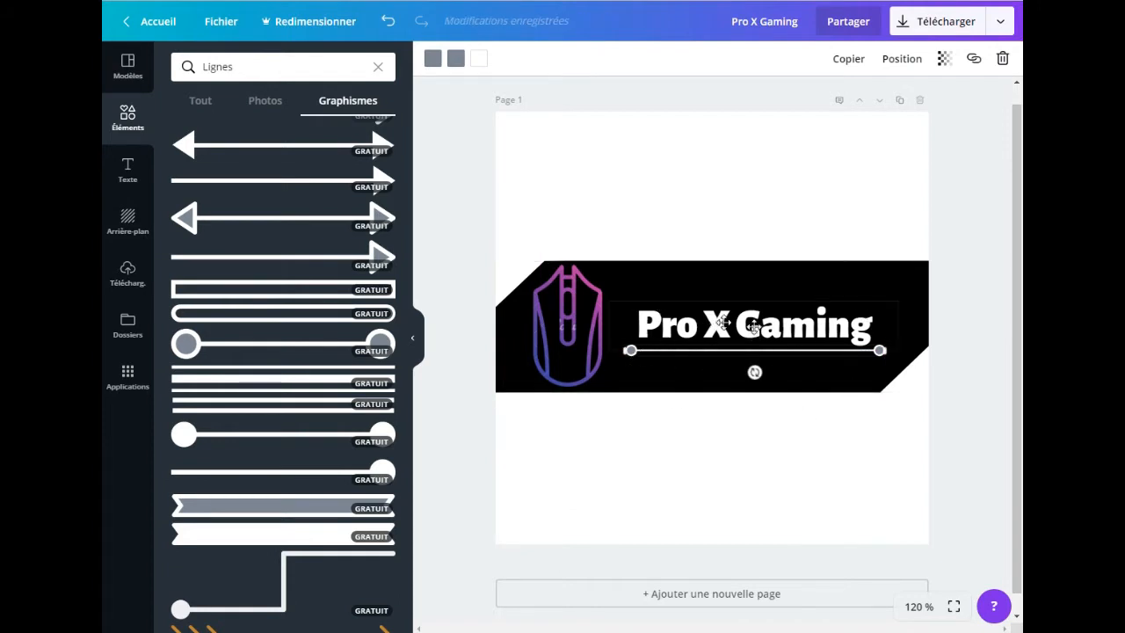
Step: Colour both end circles of the underline purple (#8c52ff) and the line itself the default light purple
left_click(433, 59)
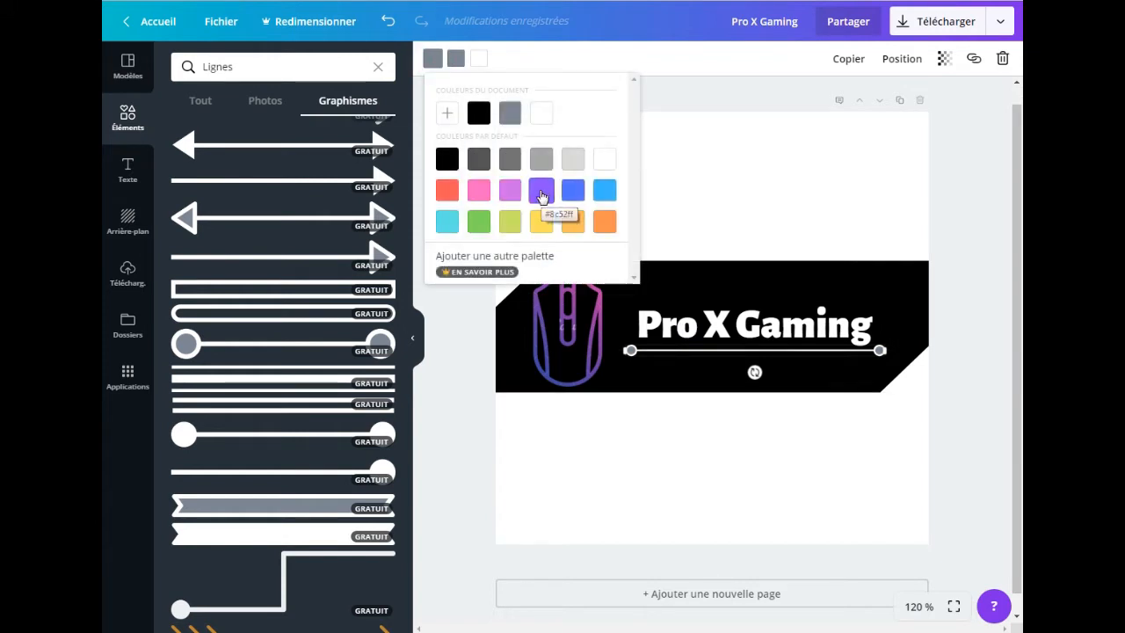
left_click(540, 195)
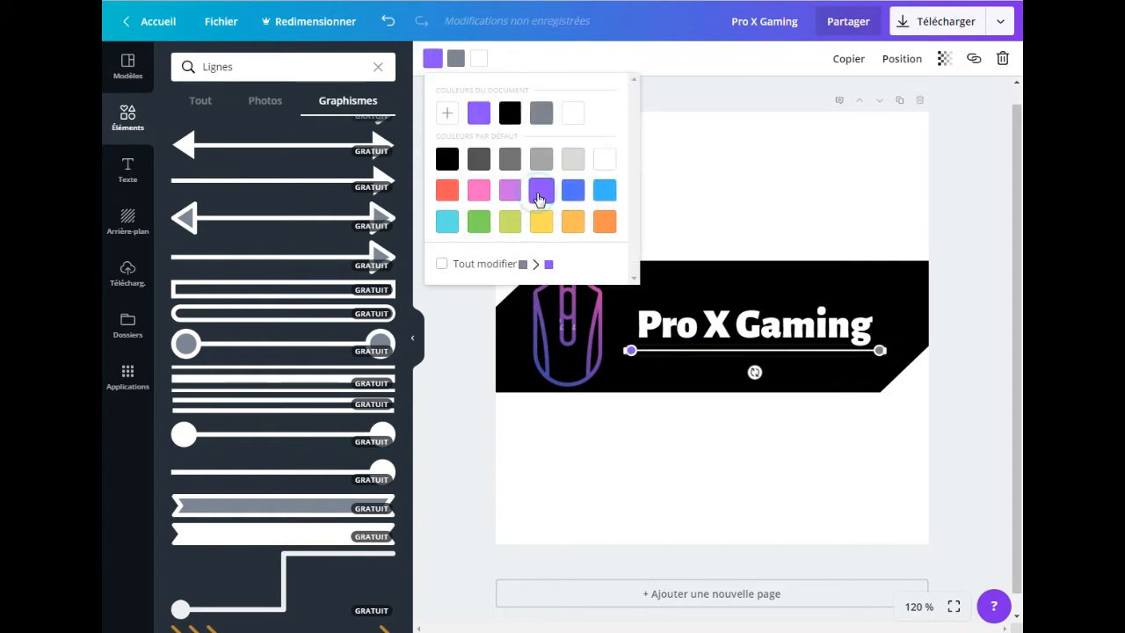
left_click(456, 58)
left_click(564, 190)
left_click(481, 60)
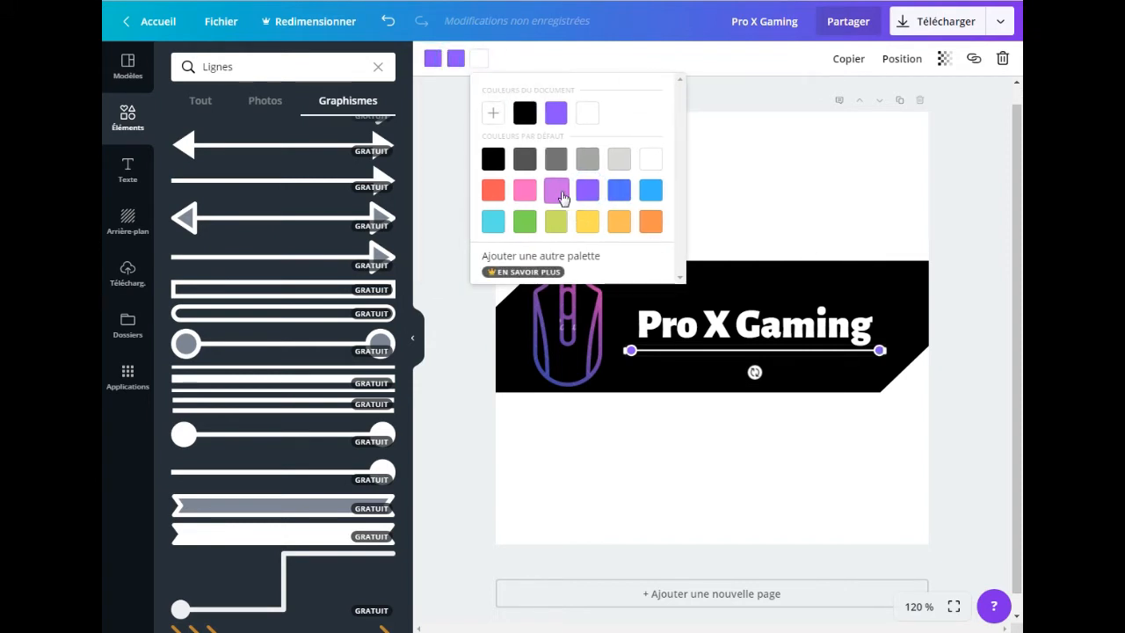
left_click(560, 192)
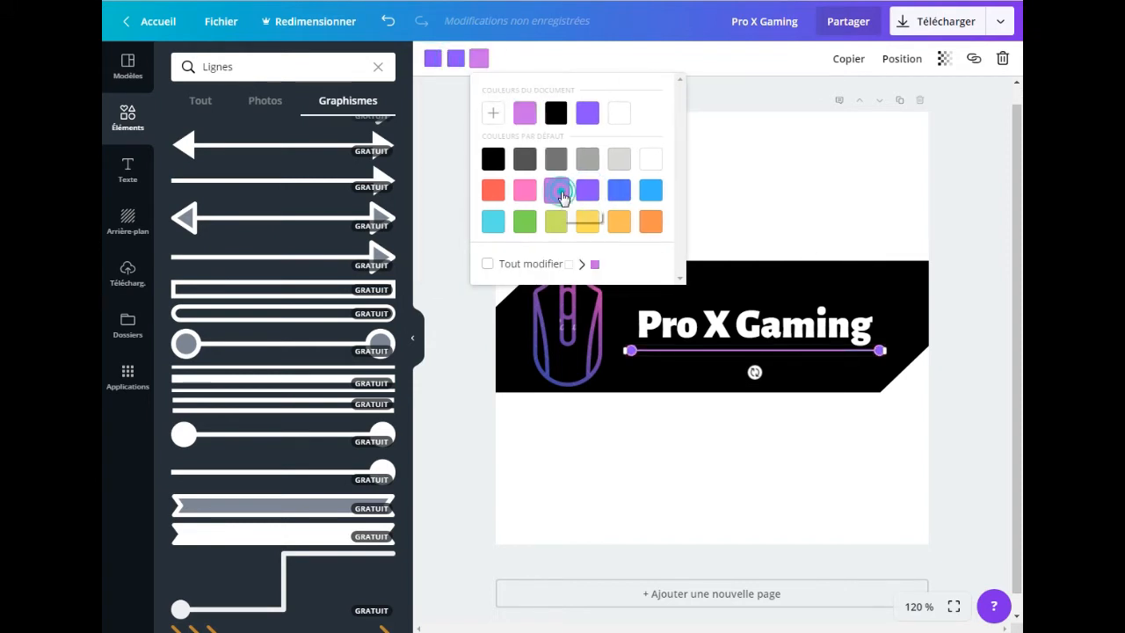
Step: Duplicate the logo page and delete the purple circle-ended underline from the copy
left_click(956, 401)
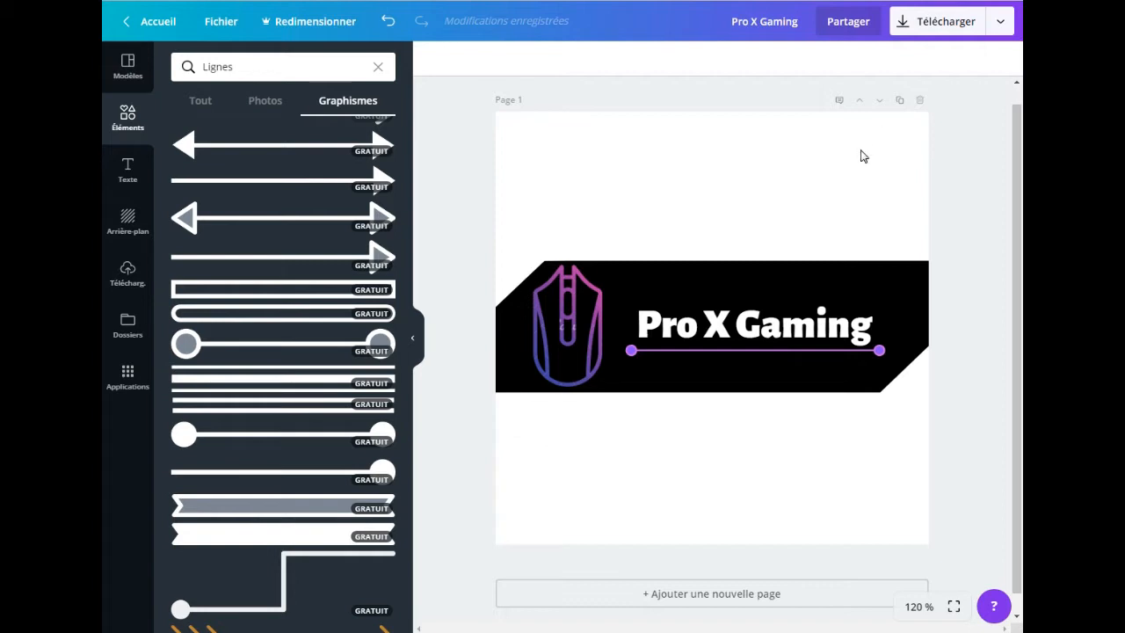
left_click(900, 103)
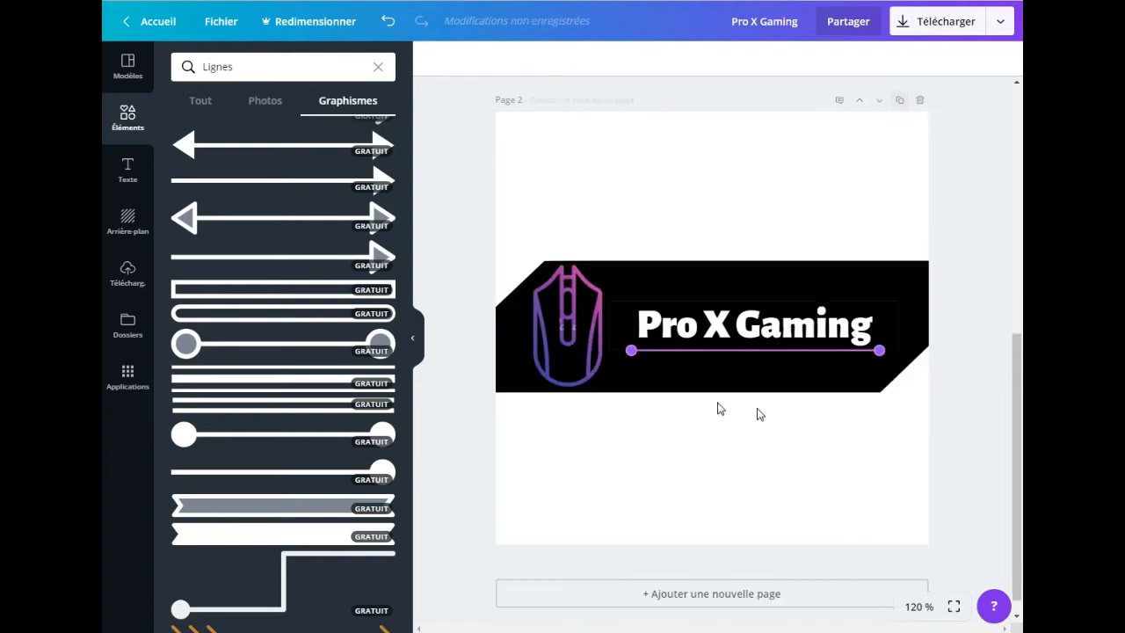
left_click(879, 351)
key("Delete")
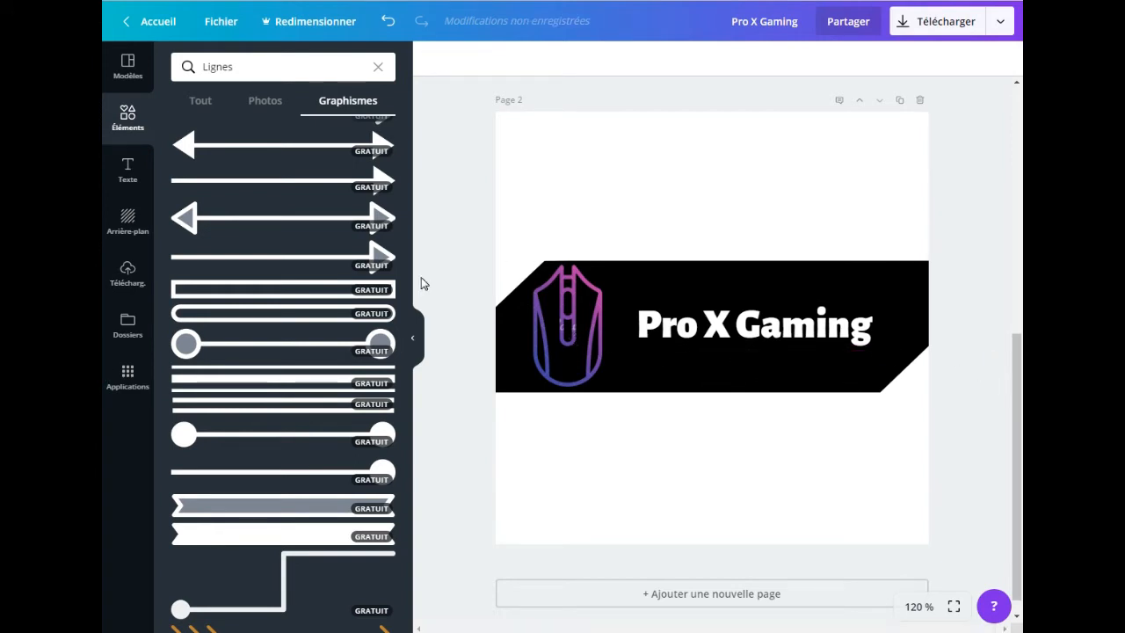
Step: Find the orange-red brush-stroke line in the "Lignes" graphics and insert it on page 2
left_click_drag(409, 215, 414, 479)
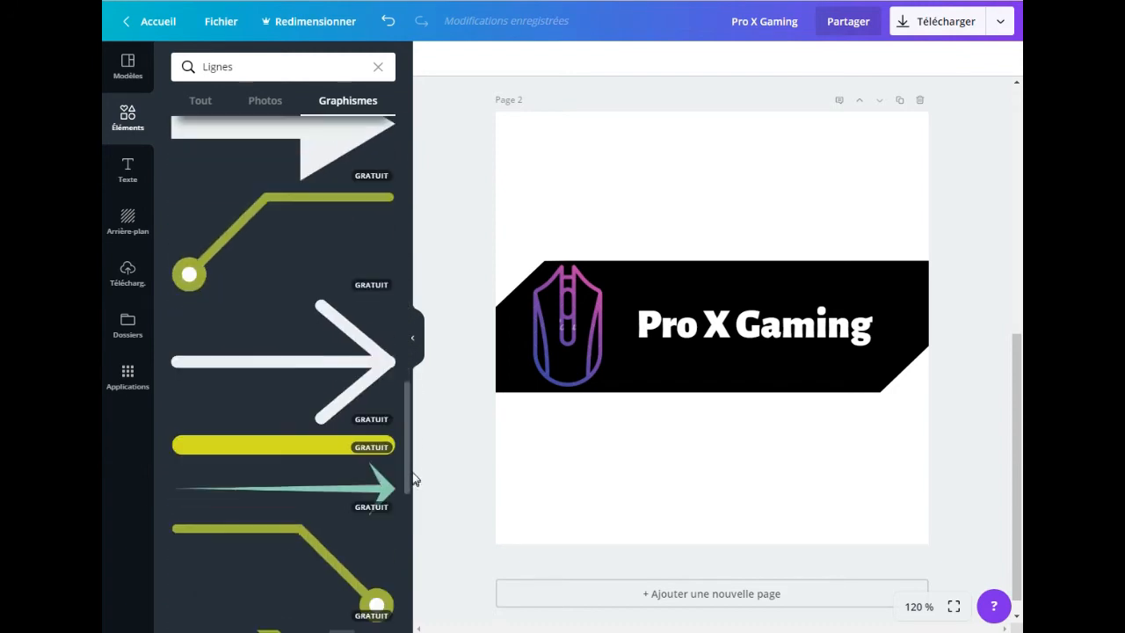
left_click_drag(404, 401, 420, 502)
mouse_move(407, 431)
left_mouse_down()
mouse_move(431, 577)
mouse_move(406, 562)
left_mouse_up()
left_click(338, 466)
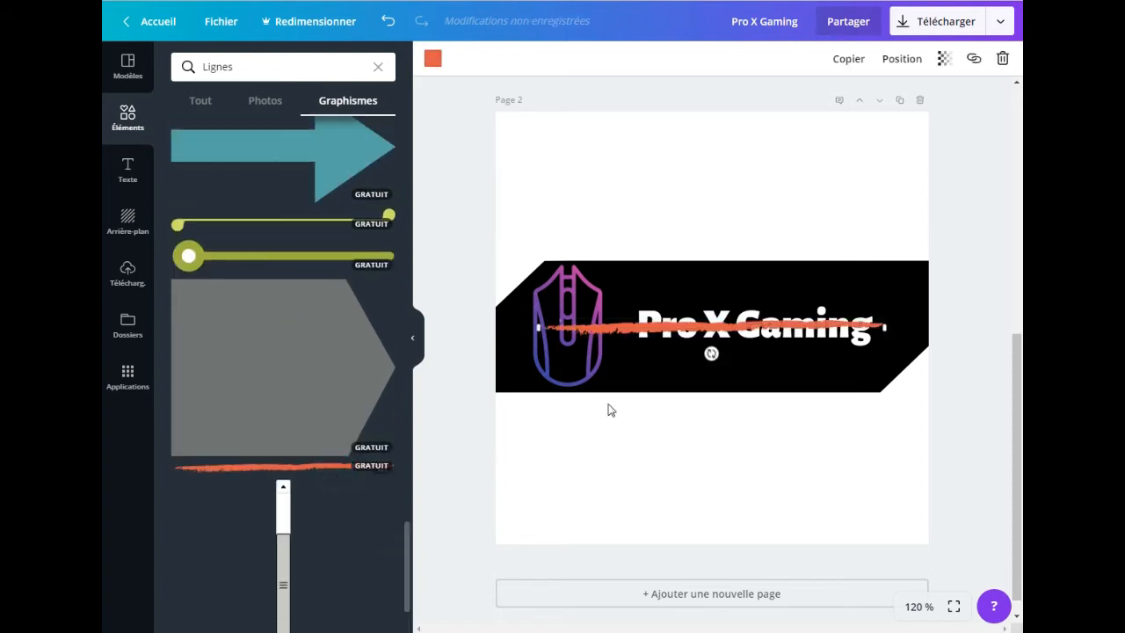
Step: Shorten the brush stroke to about the title's width and place it as an underline just beneath "Pro X Gaming"
left_click_drag(538, 327, 710, 327)
left_click_drag(786, 327, 744, 353)
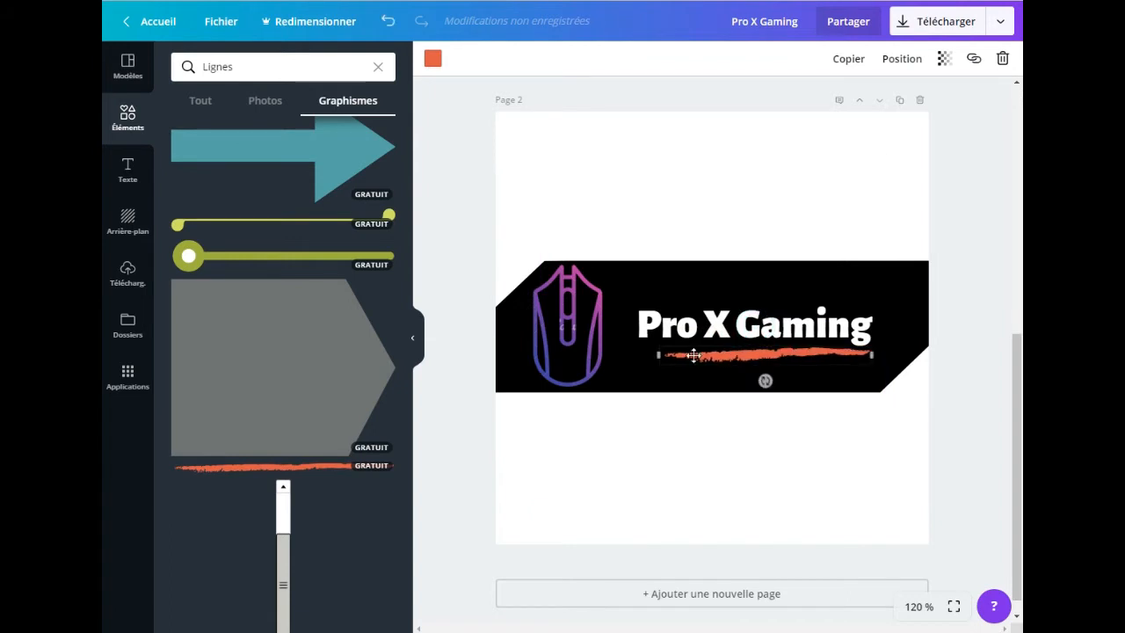
left_click_drag(660, 355, 633, 356)
left_click_drag(763, 356, 768, 359)
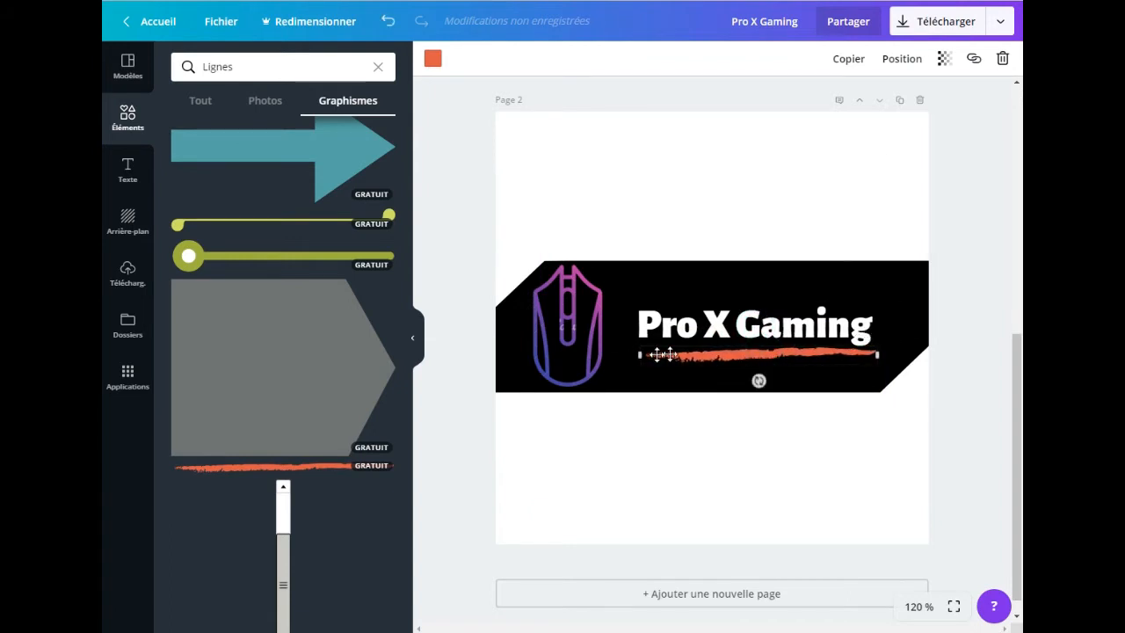
left_click_drag(640, 353, 632, 353)
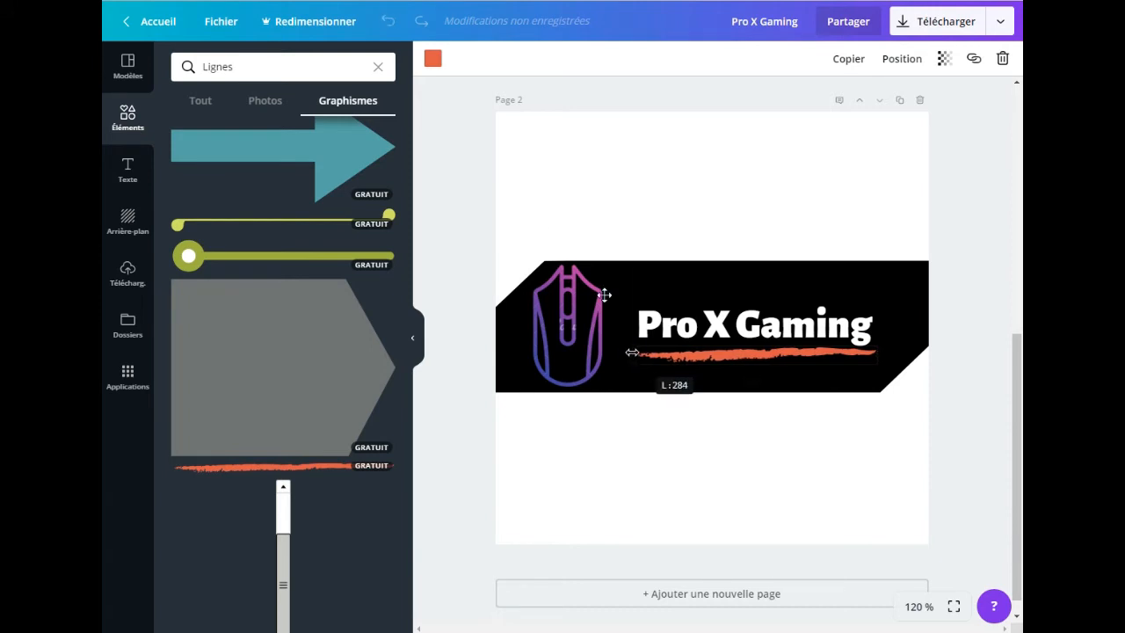
Step: Recolour the brush-stroke underline on page 2, trying purple and settling on the default light purple
left_click(432, 58)
left_click(535, 194)
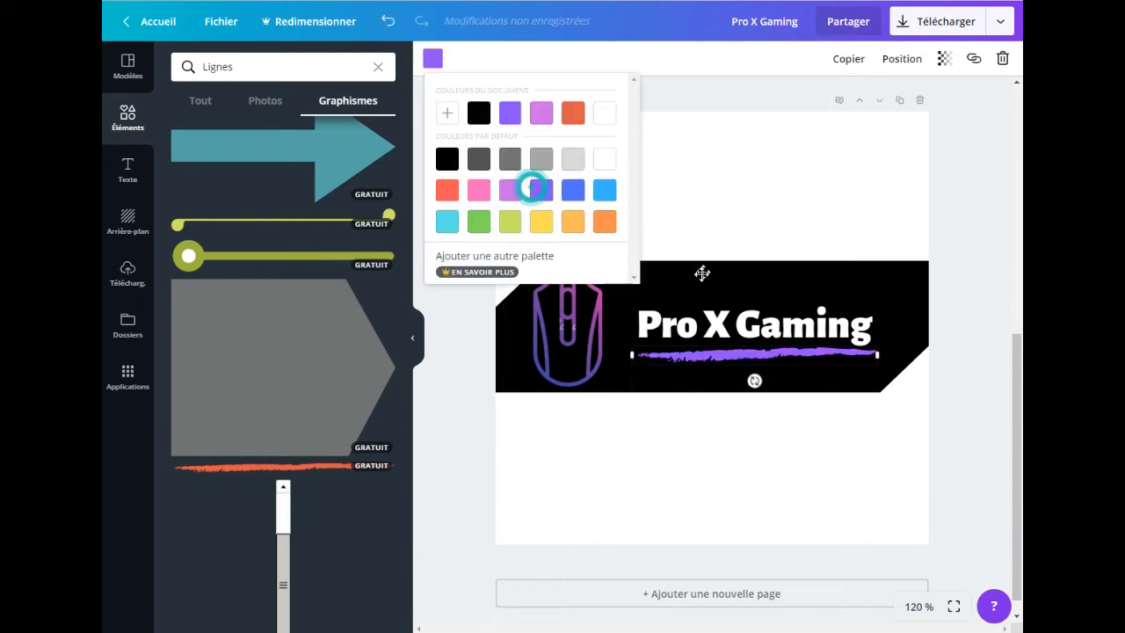
left_click(517, 196)
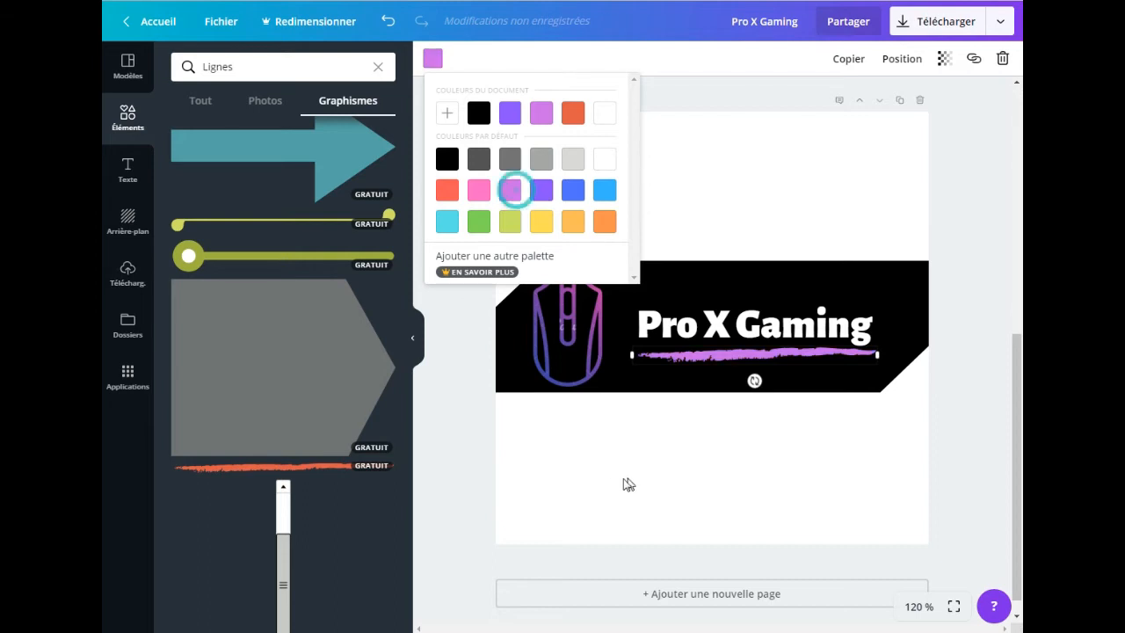
left_click(561, 462)
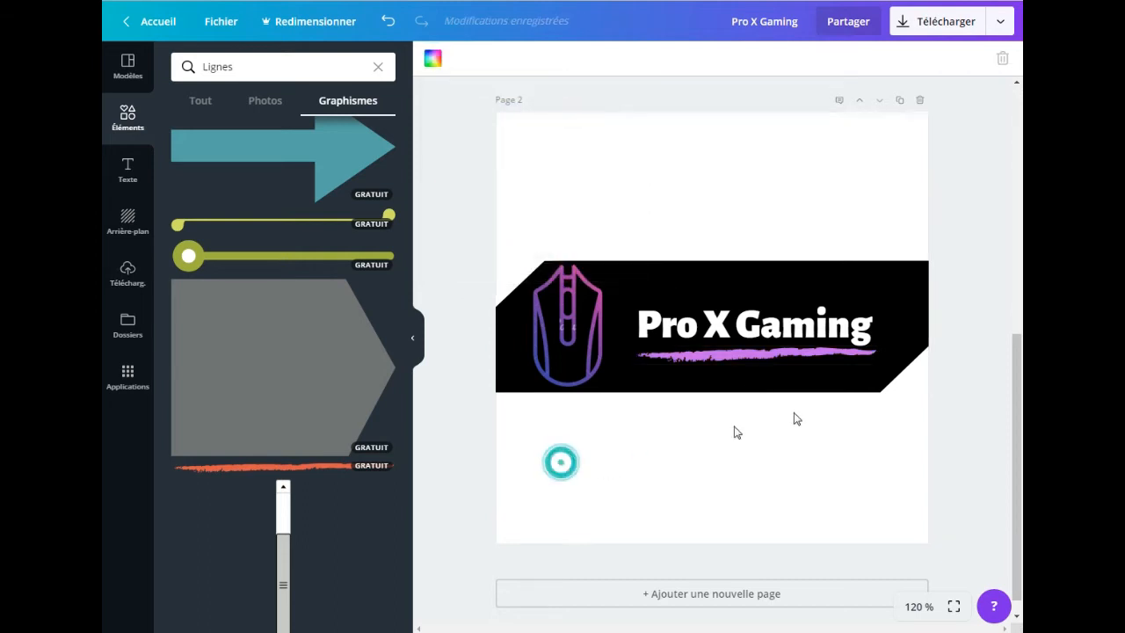
Step: Duplicate page 2 and delete the brush-stroke underline from the new page
left_click(900, 101)
left_click(759, 351)
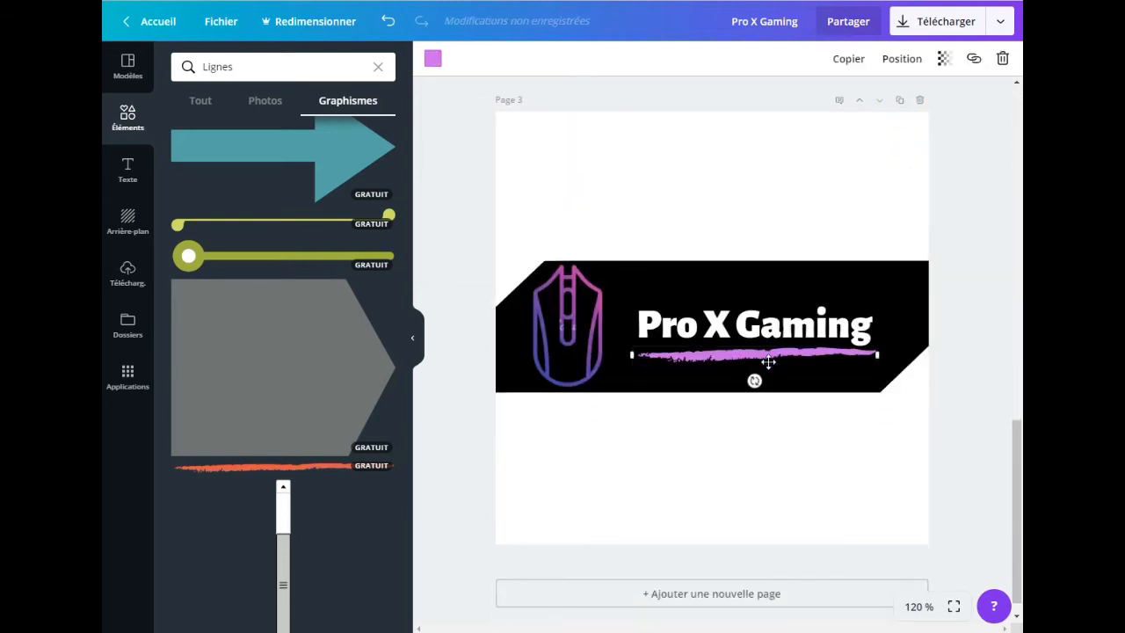
key("Delete")
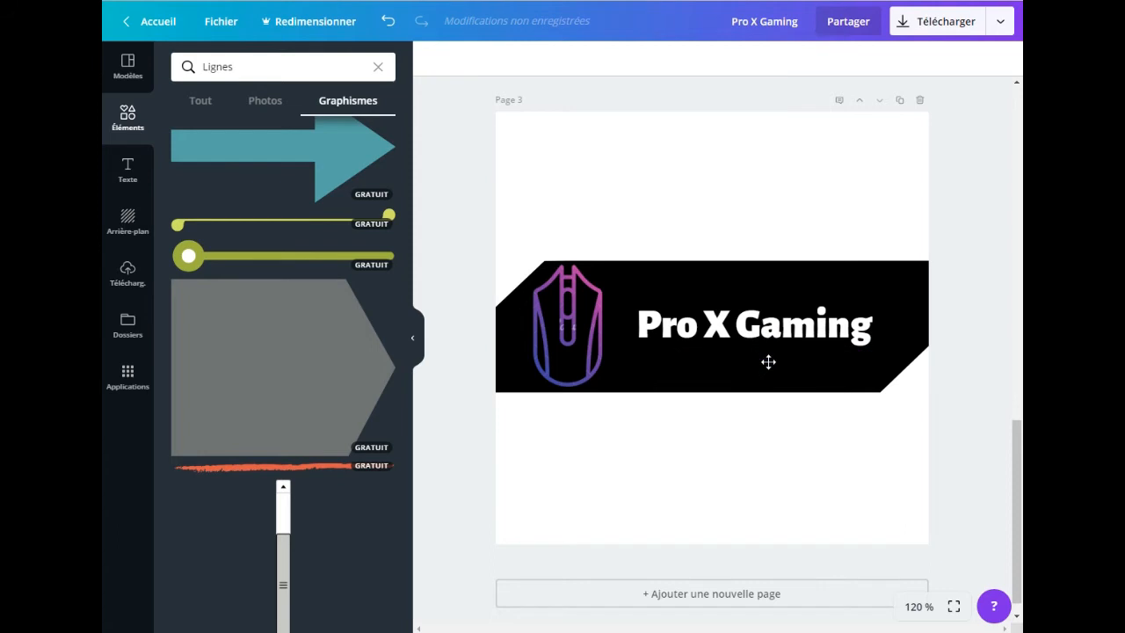
Step: Insert the thin yellow-green line with offset round ends as an underline beneath the page 3 title, and colour it the default purple
left_click(284, 227)
left_click_drag(538, 314, 677, 350)
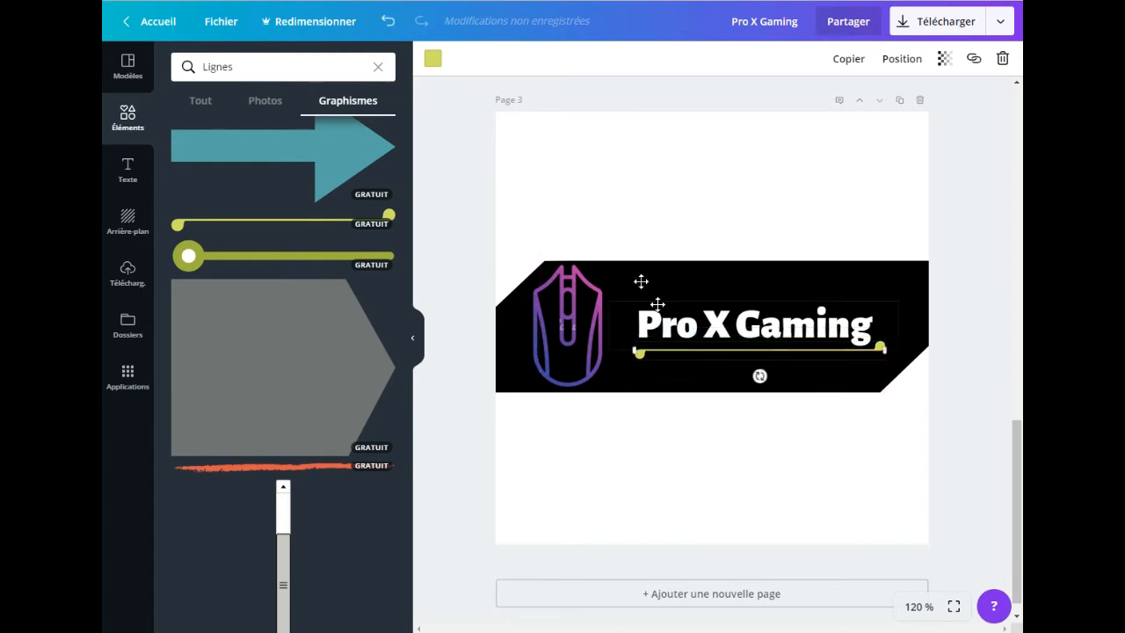
left_click(433, 58)
left_click(541, 189)
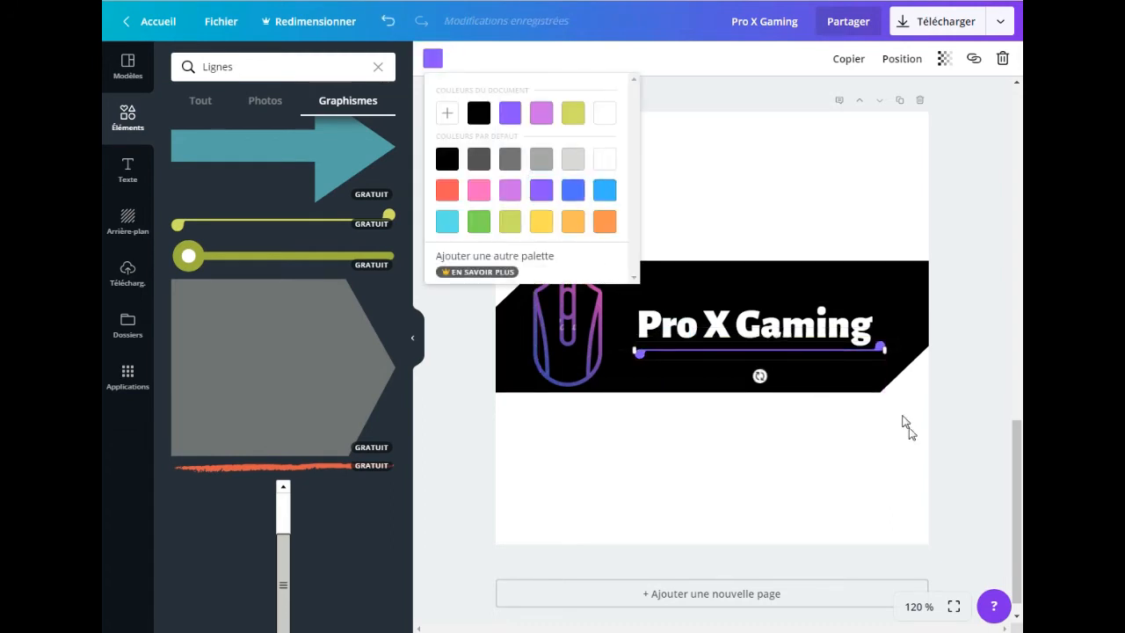
left_click(894, 475)
Step: Review the logo variants across the pages and check the download options for the design
left_click_drag(1014, 492, 101, 270)
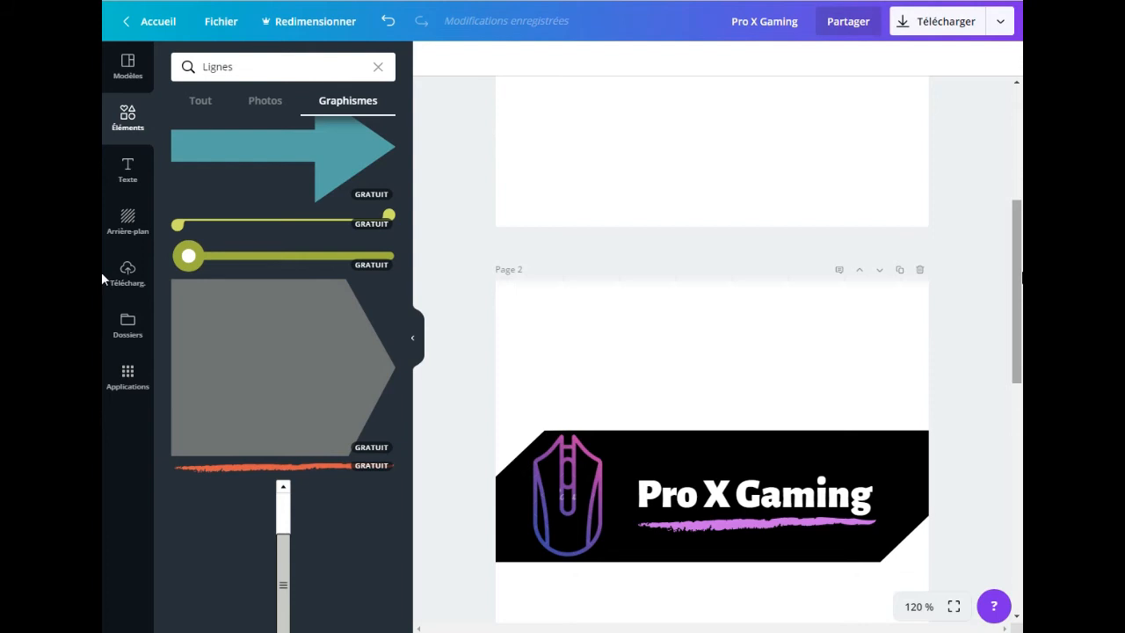
left_click_drag(1013, 270, 1011, 376)
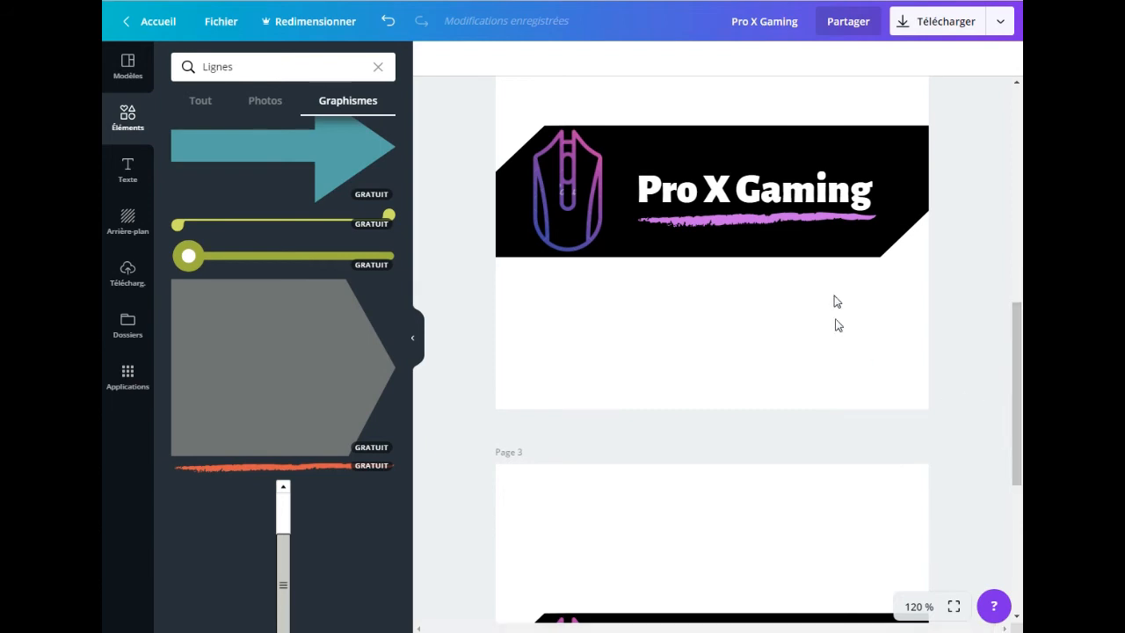
left_click(924, 25)
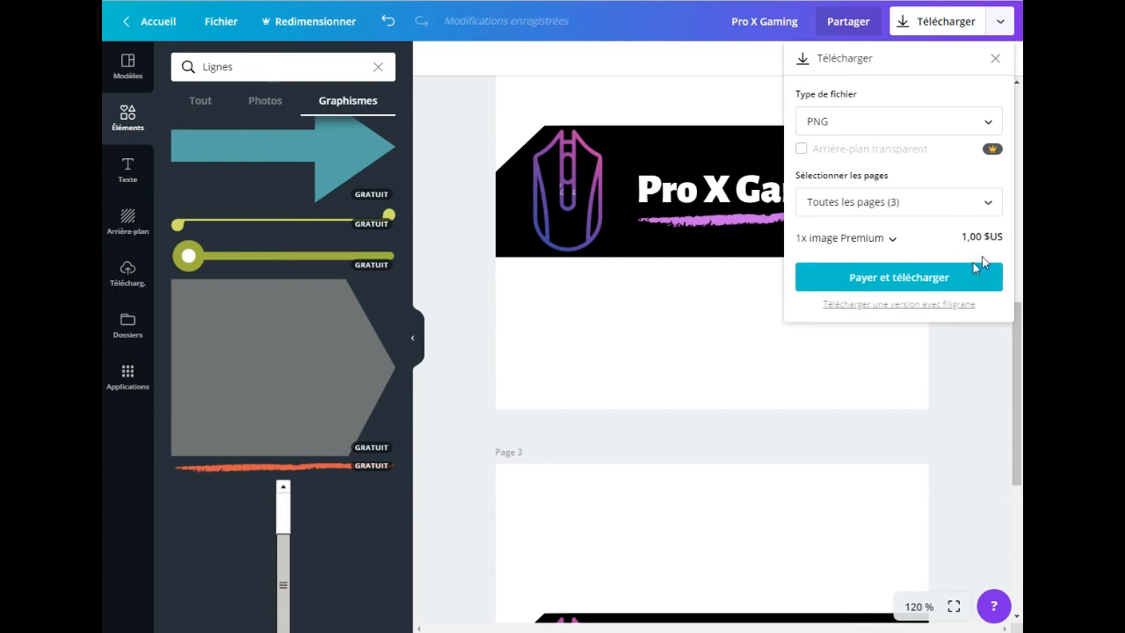
left_click(691, 320)
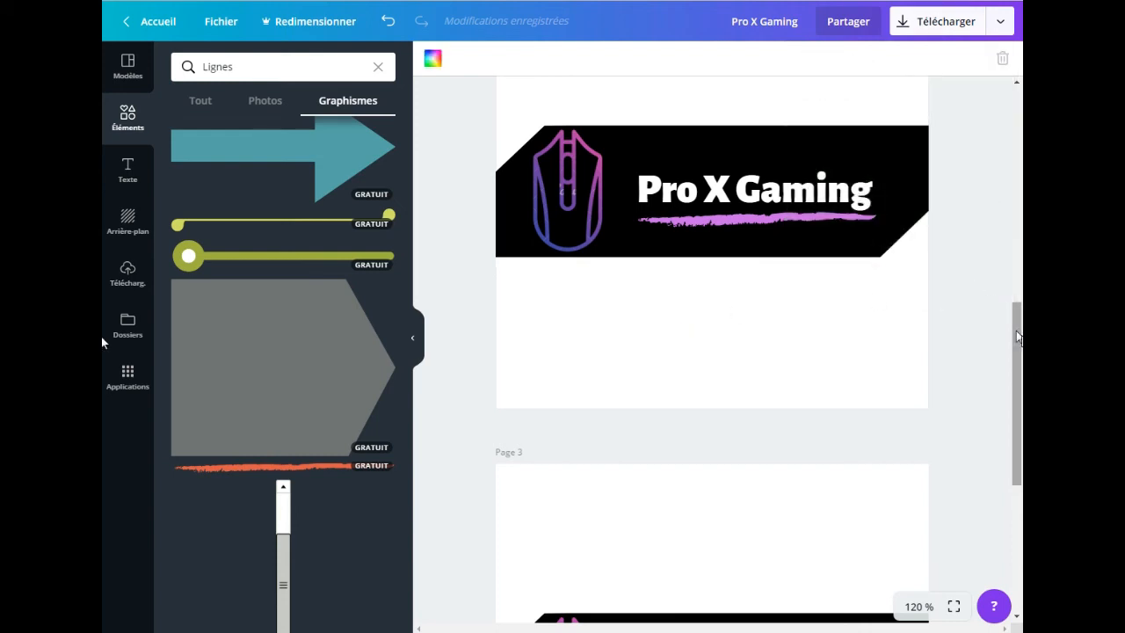